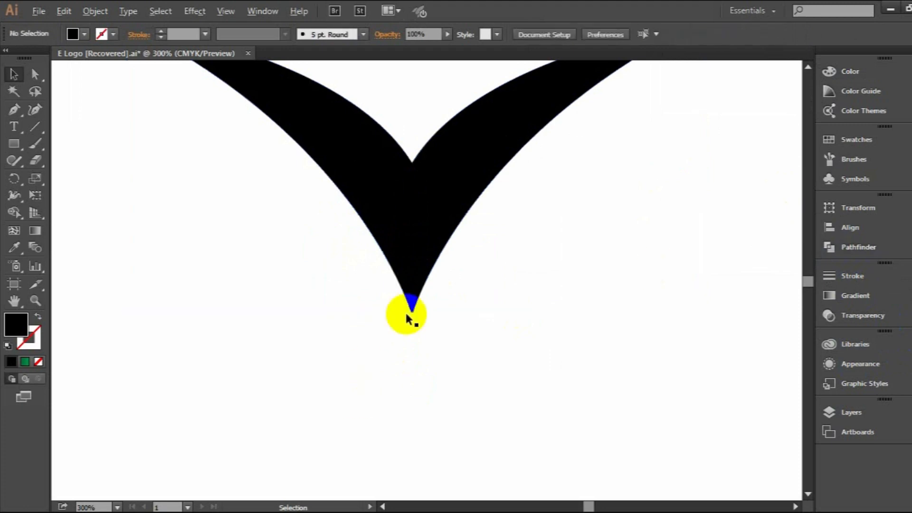
- Draw a closed, curved leaf shape about 39 pt wide and 116 pt high with the Pen tool, below the V's left tip
left_click(13, 110)
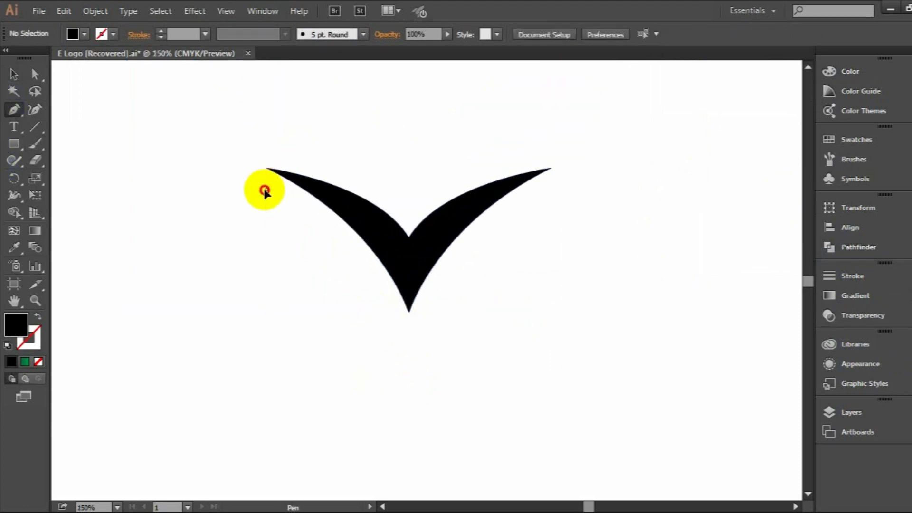
left_click(266, 190)
left_click_drag(267, 313, 245, 377)
left_click_drag(267, 190, 177, 148)
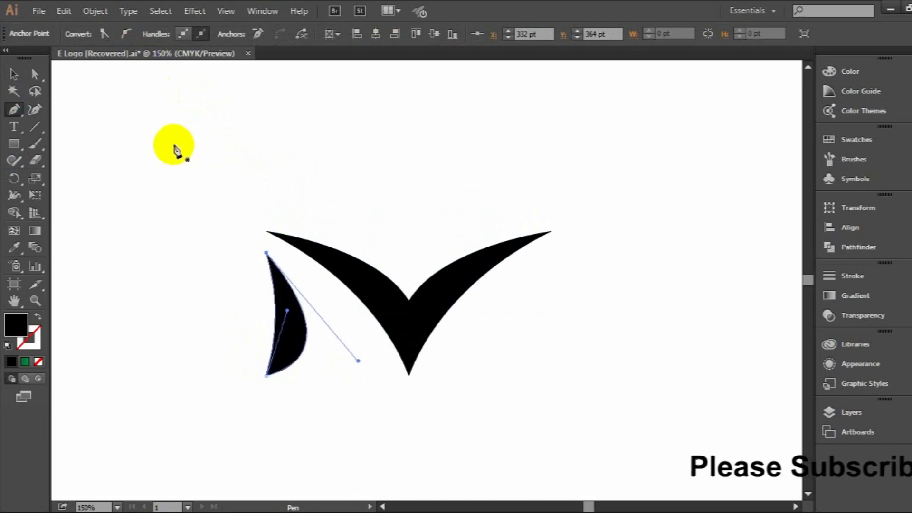
- Enlarge the leaf up to the V's left tip and widen its inner curve, making it about 54 by 133 pt
left_click(14, 74)
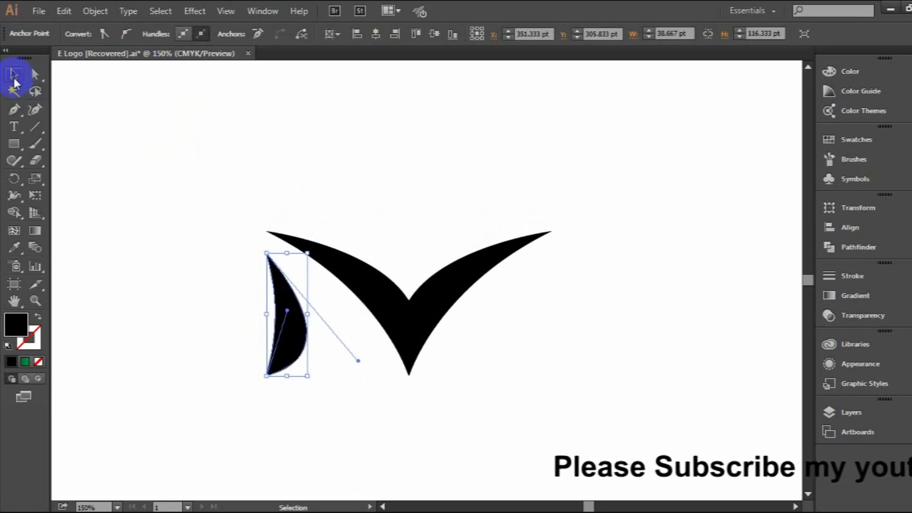
left_click_drag(308, 253, 316, 233)
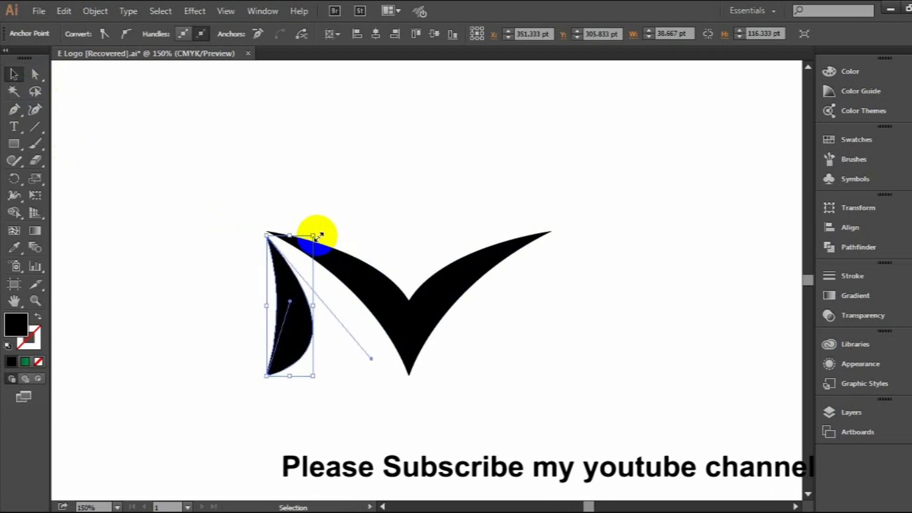
left_click_drag(372, 359, 384, 333)
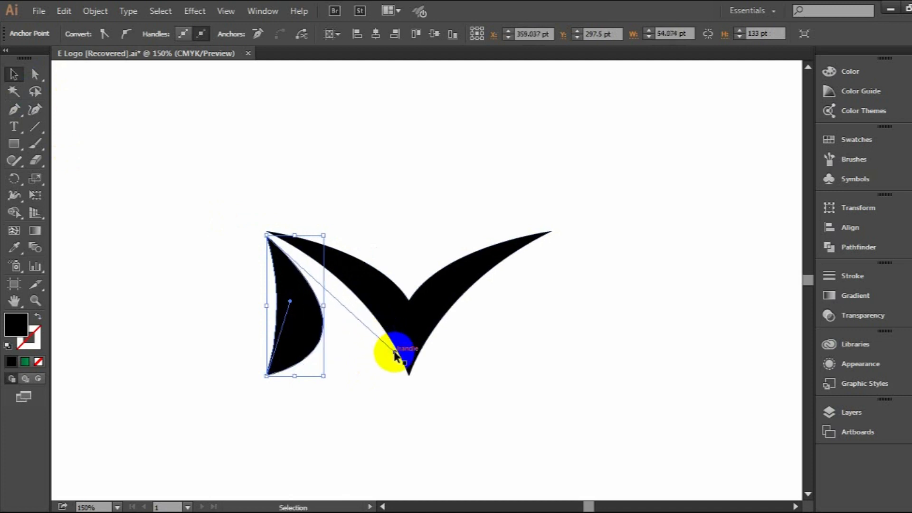
left_click(337, 189)
- Create a reflected copy of the leaf and place it under the V's right tip to complete the M
right_click(285, 301)
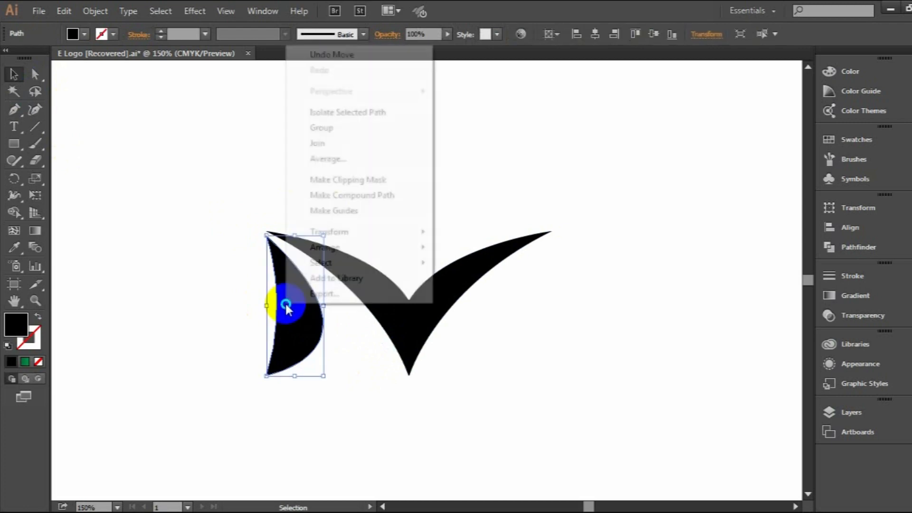
mouse_move(416, 232)
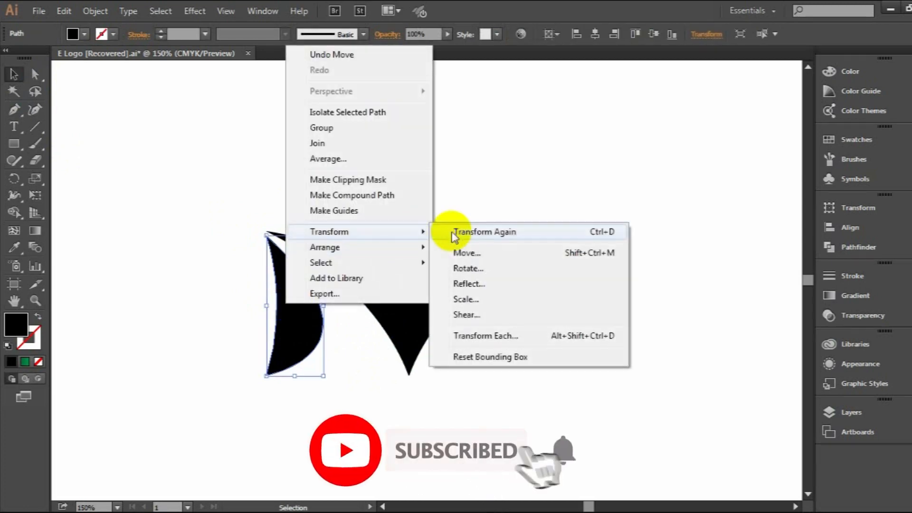
left_click(476, 287)
left_click(590, 341)
left_click_drag(296, 305, 523, 310)
left_click(596, 199)
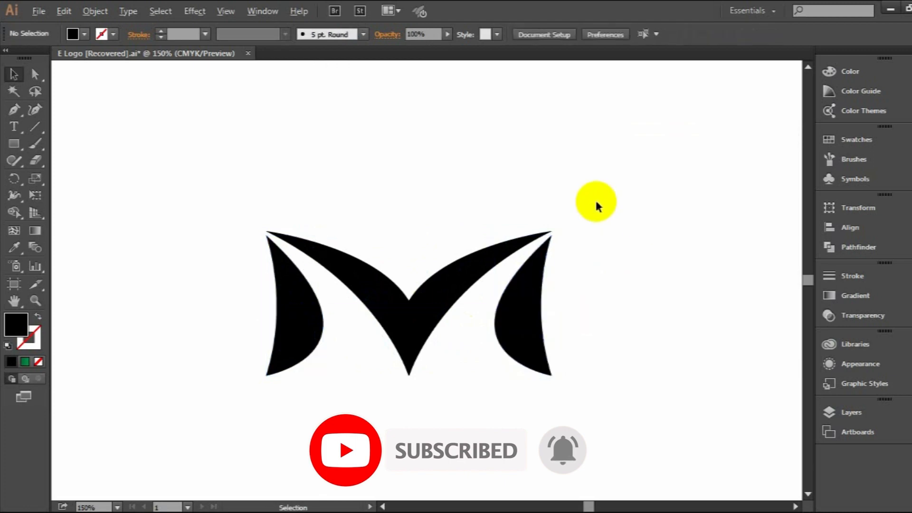
- Stretch all three shapes of the M downward together, bringing their lower edge to about Y 397 pt
key("ctrl+0")
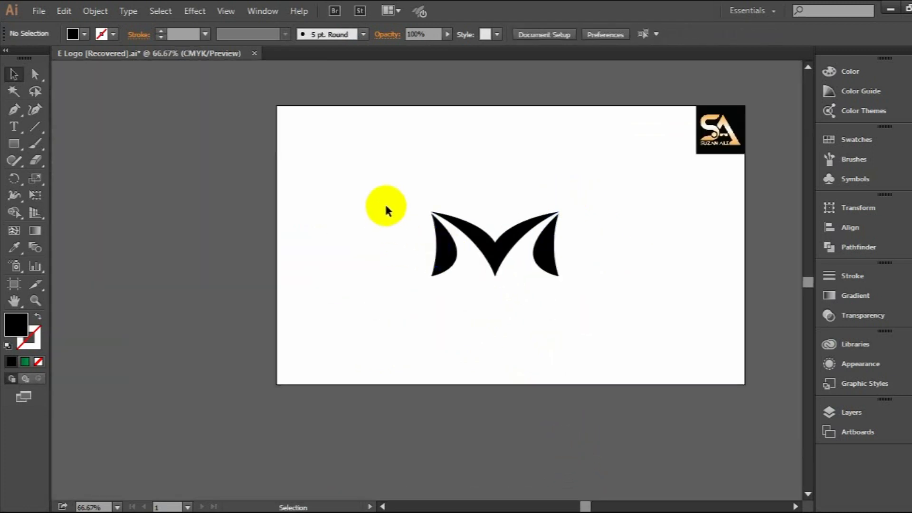
left_click_drag(418, 250, 551, 276)
left_click_drag(493, 276, 493, 294)
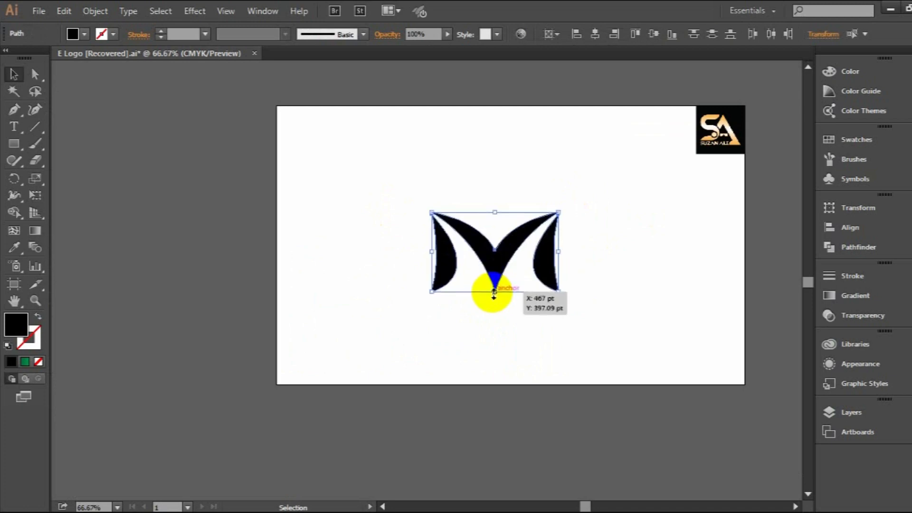
left_click(506, 186)
- Reshape the V's two upper inner curves into fuller arcs by adjusting the direction handles at its central notch
scroll(520, 266, "up", 1)
scroll(521, 265, "up", 1)
left_click_drag(516, 257, 442, 220)
left_click(35, 74)
left_click(321, 146)
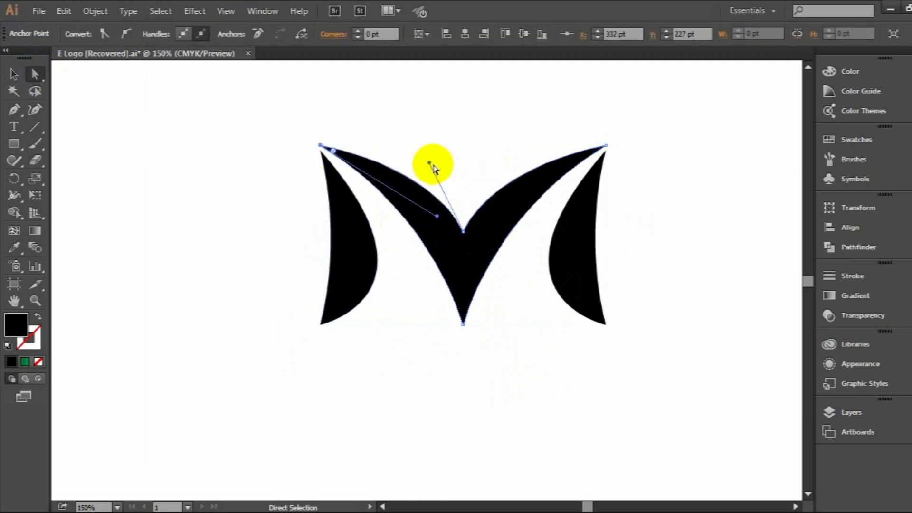
left_click_drag(429, 163, 432, 159)
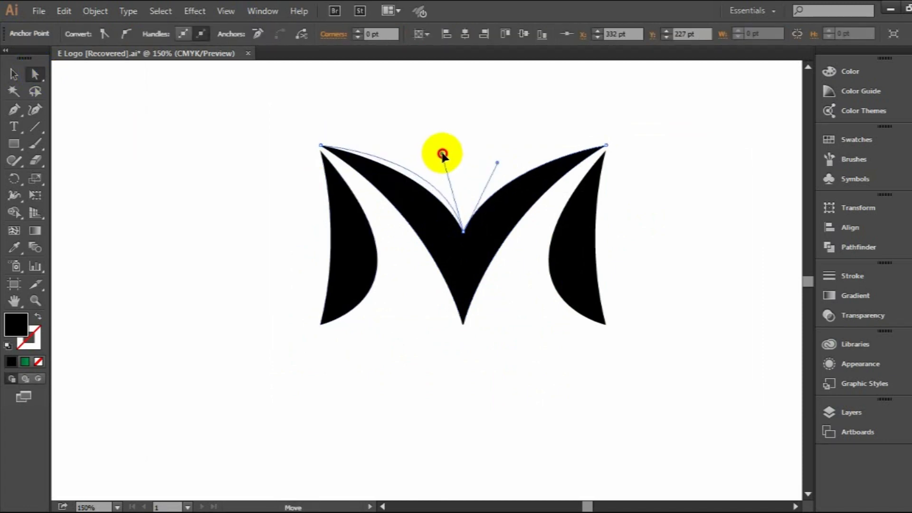
left_click_drag(446, 152, 446, 150)
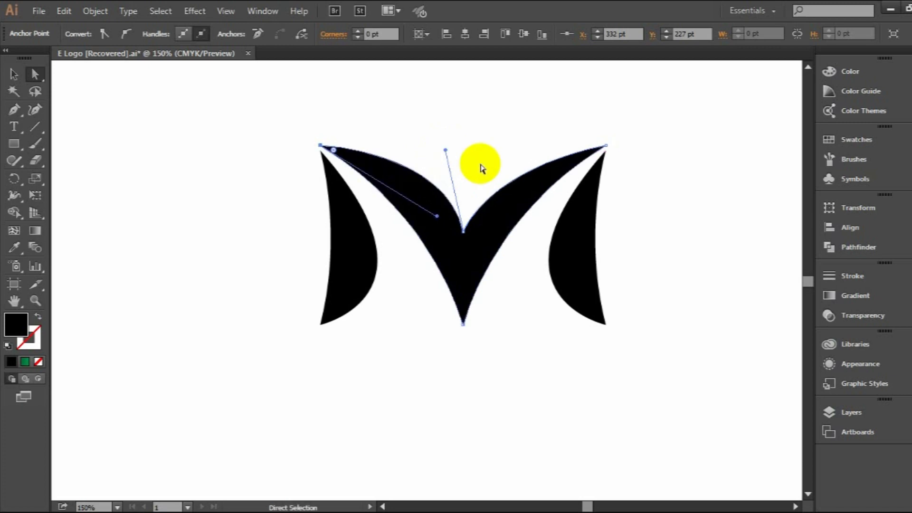
left_click(464, 225)
left_click_drag(467, 238, 479, 149)
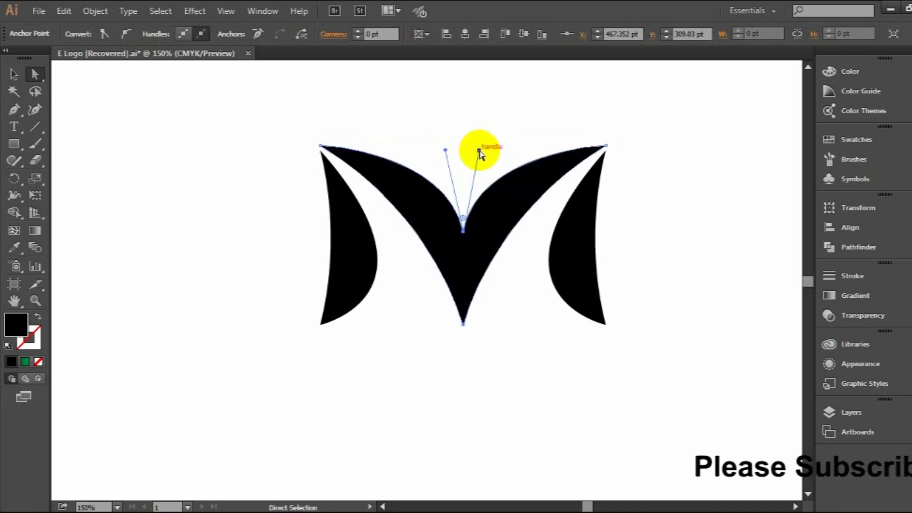
- Fill the V with the green linear gradient and run it vertically, from dark at the lower point to lighter at the tips
left_click(15, 74)
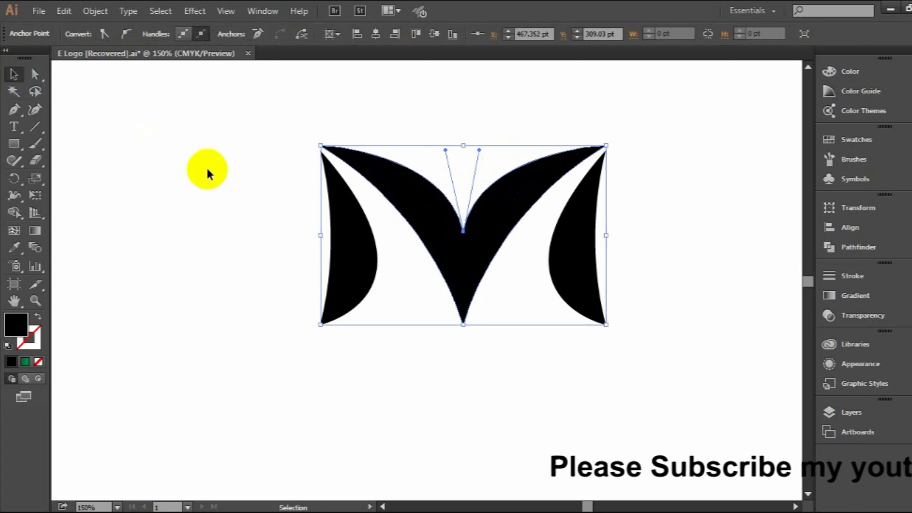
left_click(387, 193)
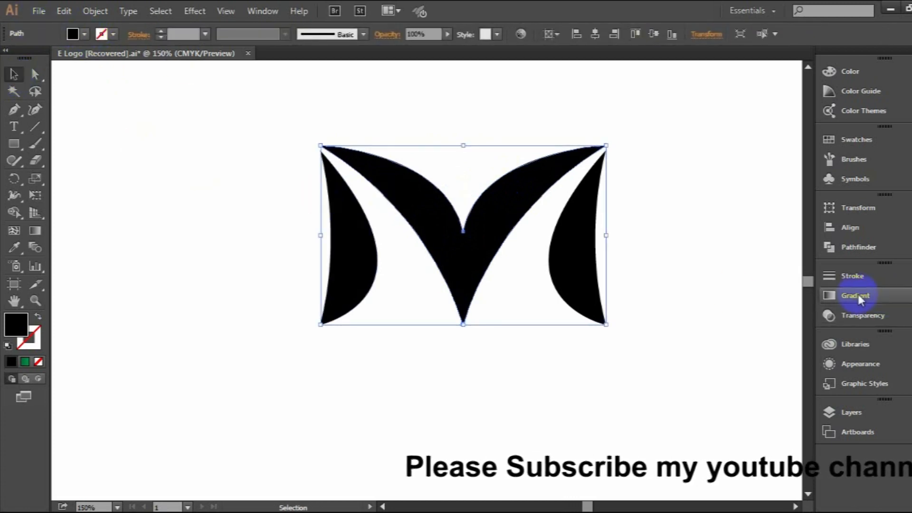
left_click(831, 296)
left_click(658, 288)
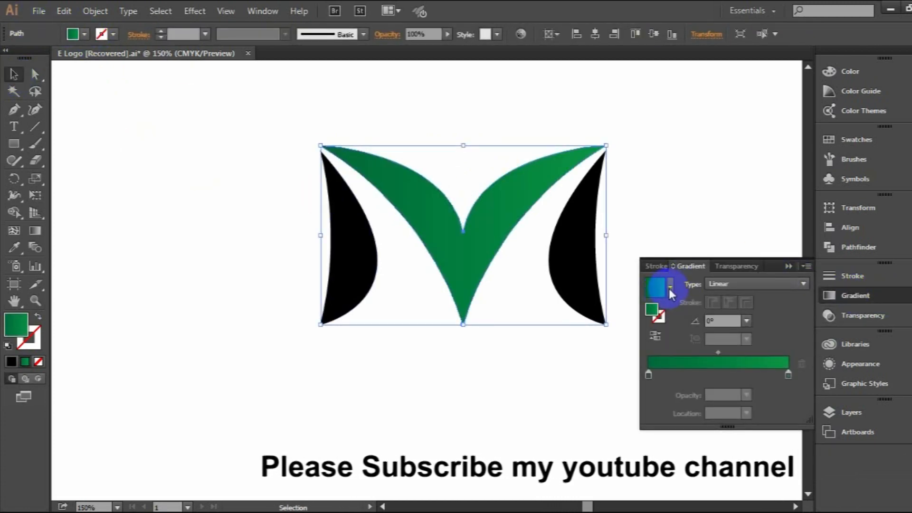
left_click(35, 231)
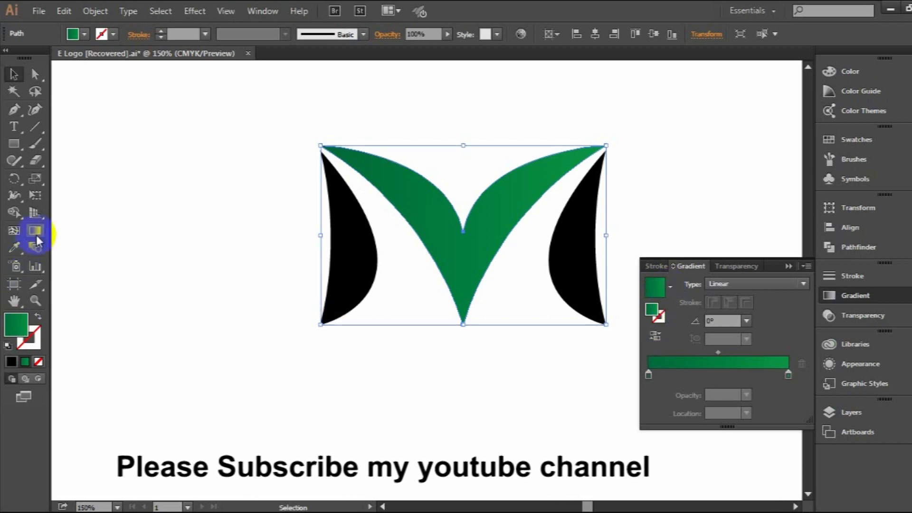
left_click_drag(464, 325, 463, 145)
left_click(13, 74)
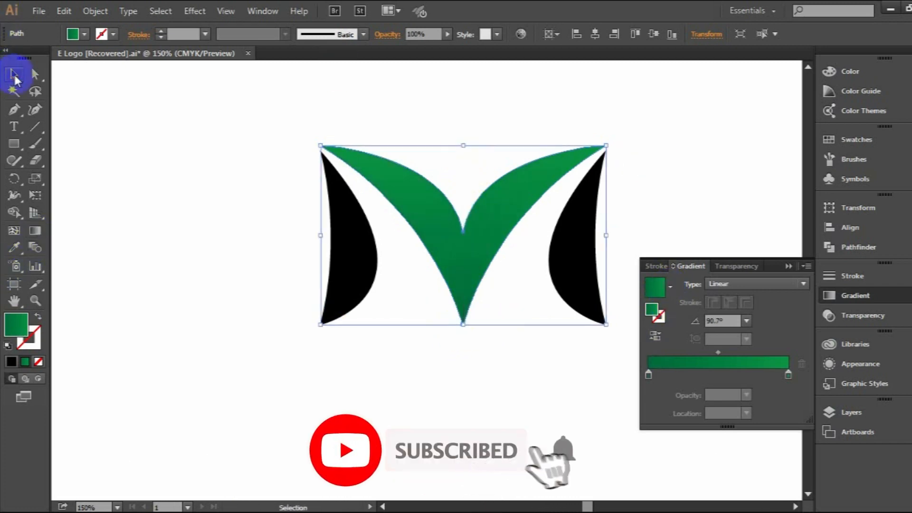
- Apply the green linear gradient to both side leaves
left_click(162, 229)
left_click(342, 251)
left_click(581, 261, "shift")
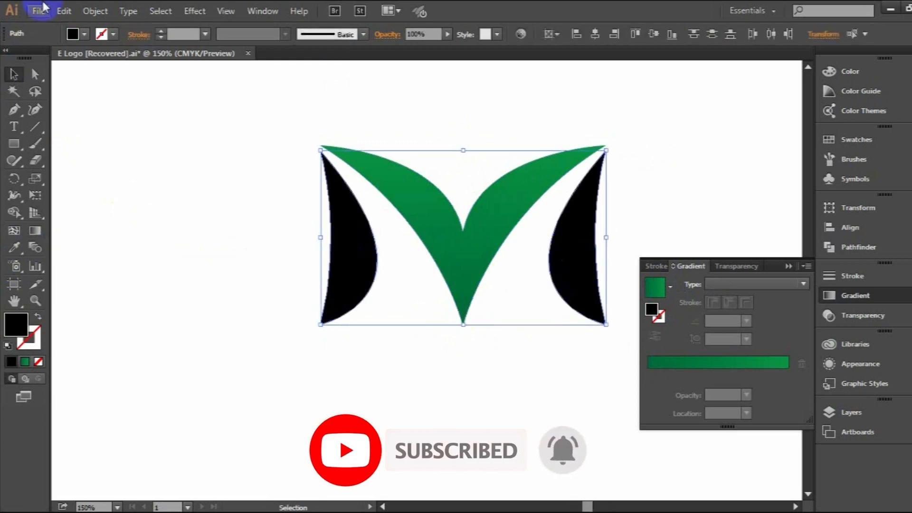
left_click(84, 34)
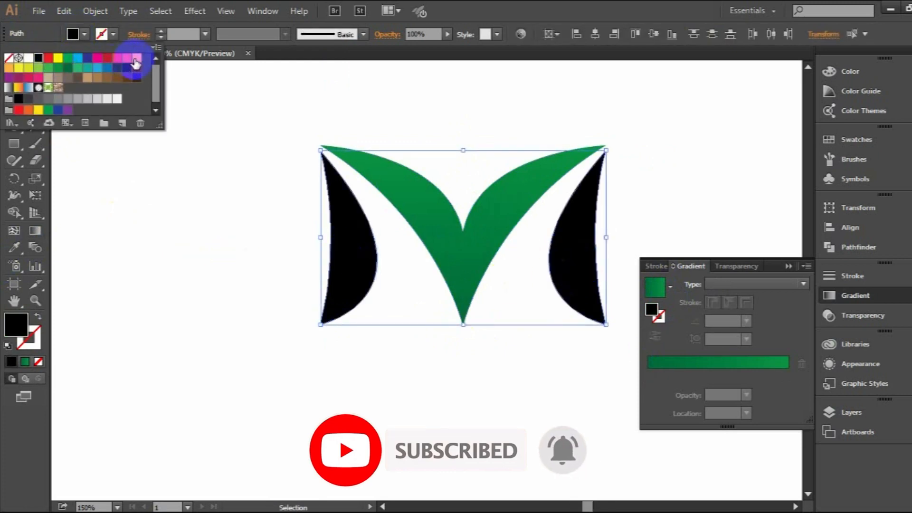
left_click(656, 292)
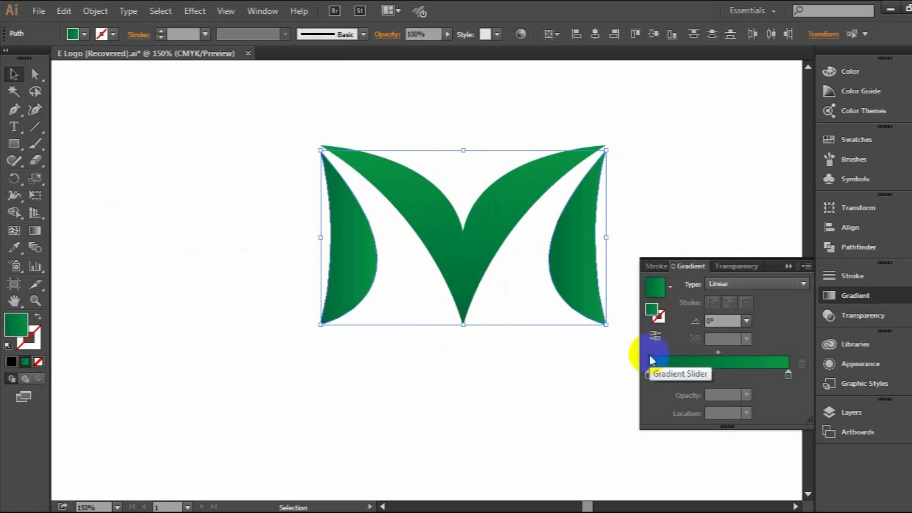
- Recolor the leaves' gradient with light orange at the start stop and dark orange at the end stop
double_click(648, 374)
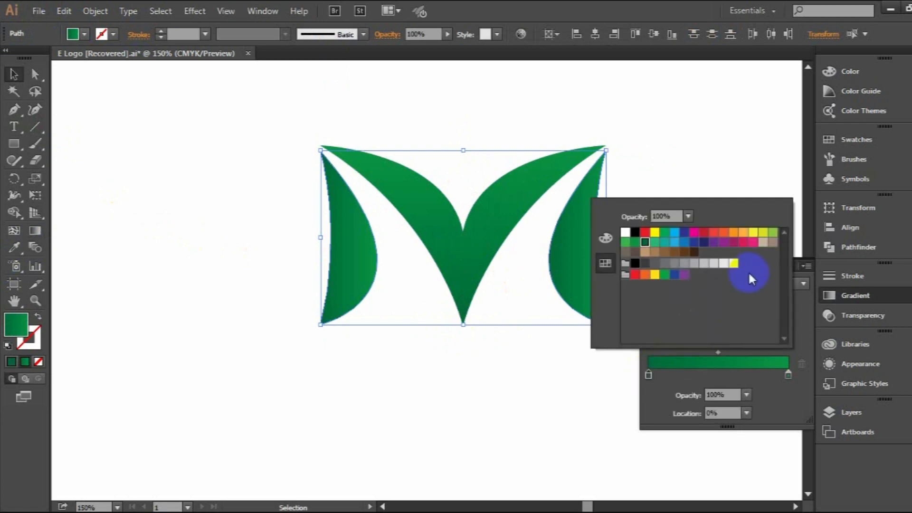
left_click(744, 236)
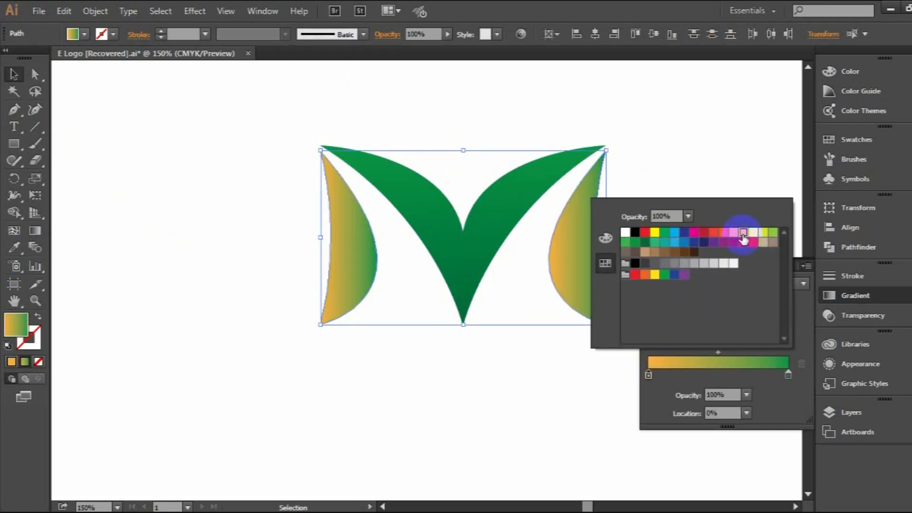
double_click(788, 373)
left_click(735, 235)
left_click(725, 233)
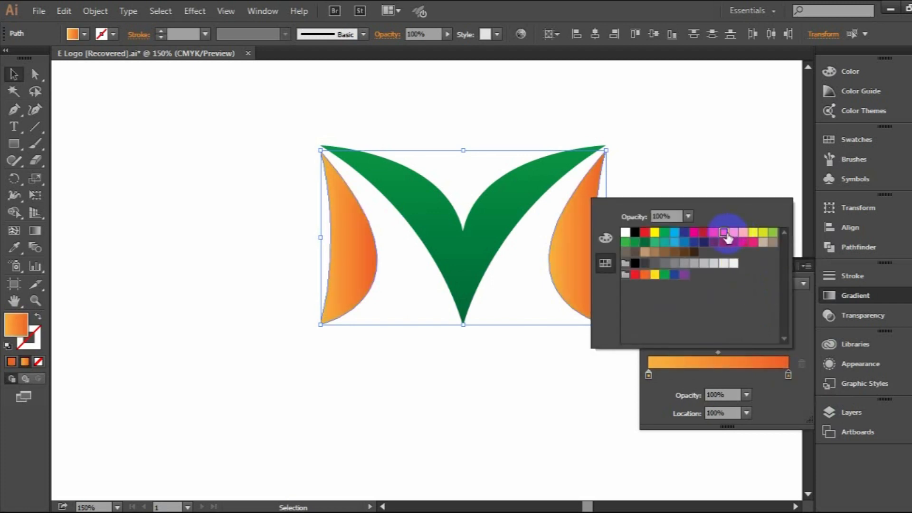
- Run one orange gradient vertically across both leaves at -90°, light at the upper tips and dark at the lower ends
left_click(37, 232)
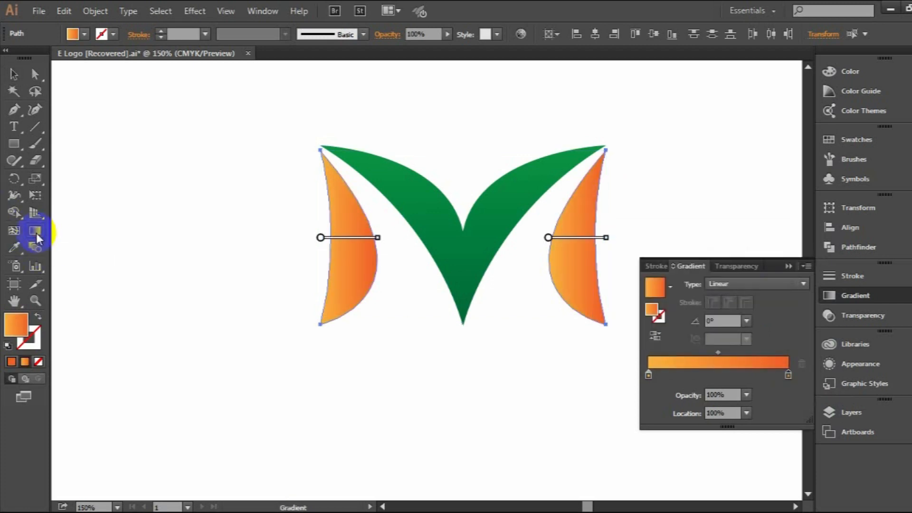
left_click_drag(464, 325, 483, 331)
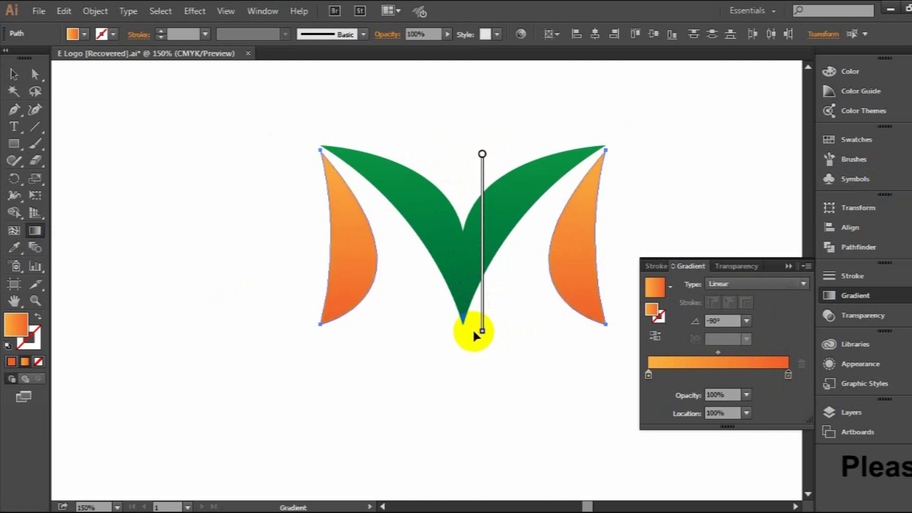
left_click(14, 74)
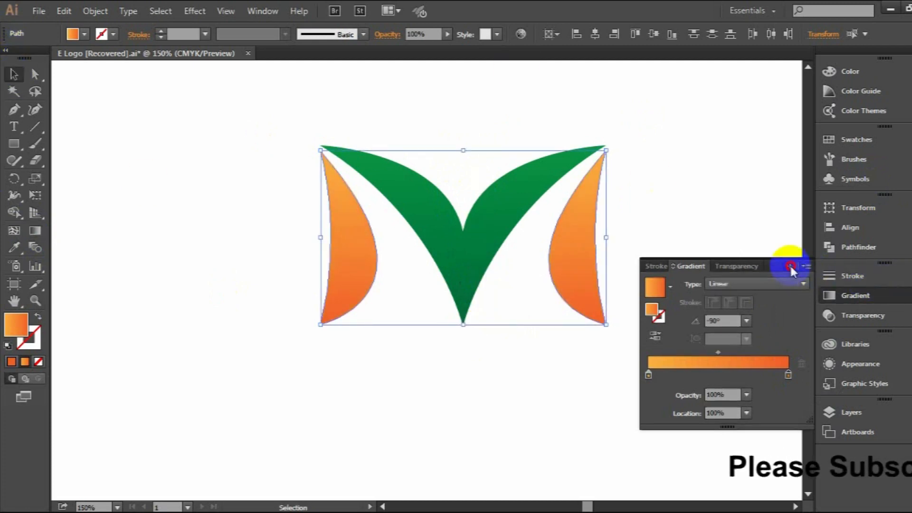
left_click(789, 266)
left_click(636, 183)
- Group the V and both leaves and move the group to the artboard's upper-left corner
scroll(632, 185, "down", 3)
left_click_drag(723, 214, 606, 275)
scroll(513, 292, "up", 3)
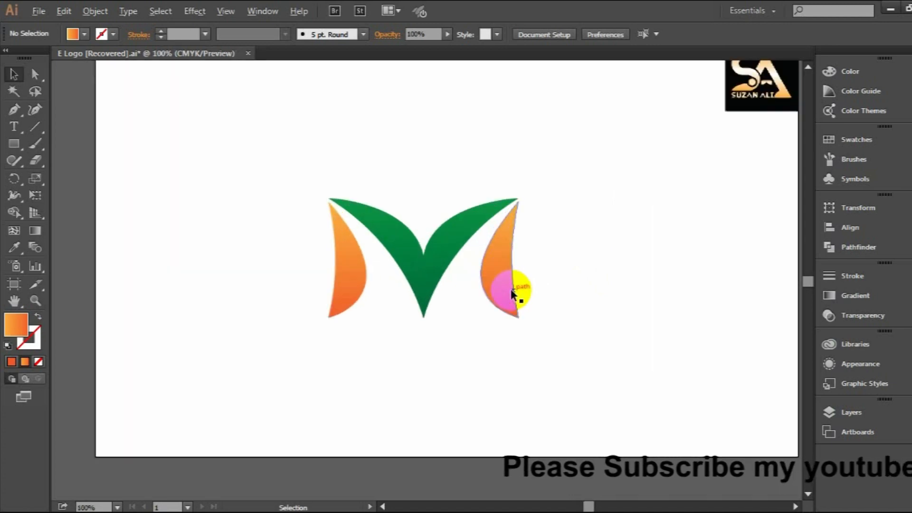
key("ctrl+1")
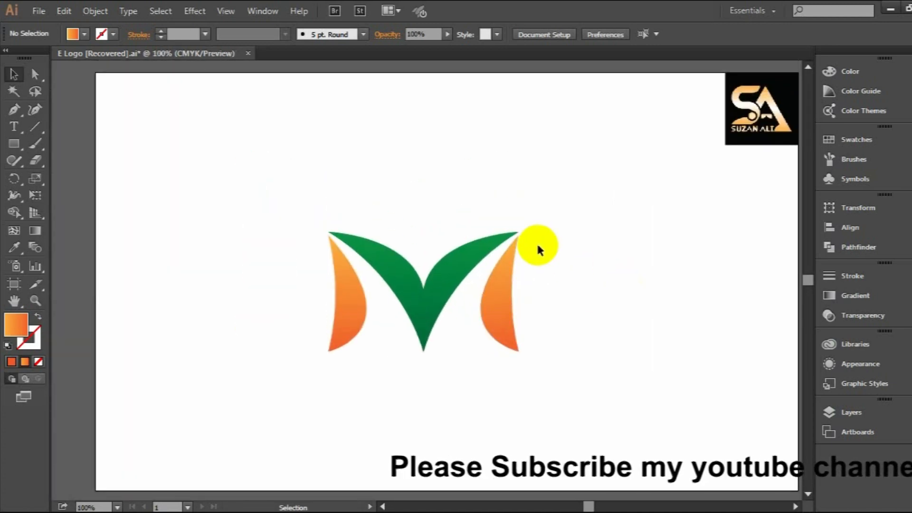
left_click_drag(234, 222, 566, 414)
right_click(442, 274)
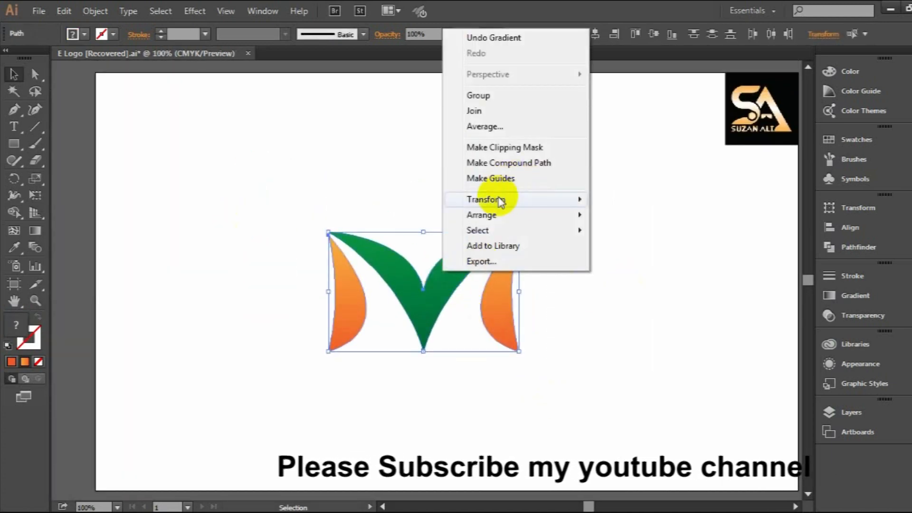
left_click(492, 97)
left_click_drag(457, 278, 250, 143)
- Draw a narrow upright rectangle about 50 by 200 pt near the middle of the artboard
left_click(14, 143)
left_click_drag(435, 255, 465, 382)
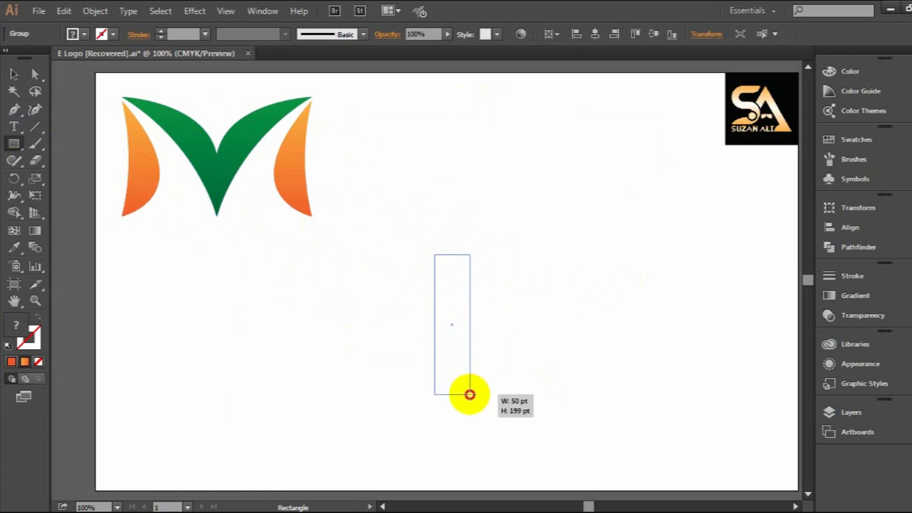
left_click_drag(470, 396, 469, 396)
- Rotate the upright orange rectangle about 45° counterclockwise so that it slopes down to the right
left_click(13, 74)
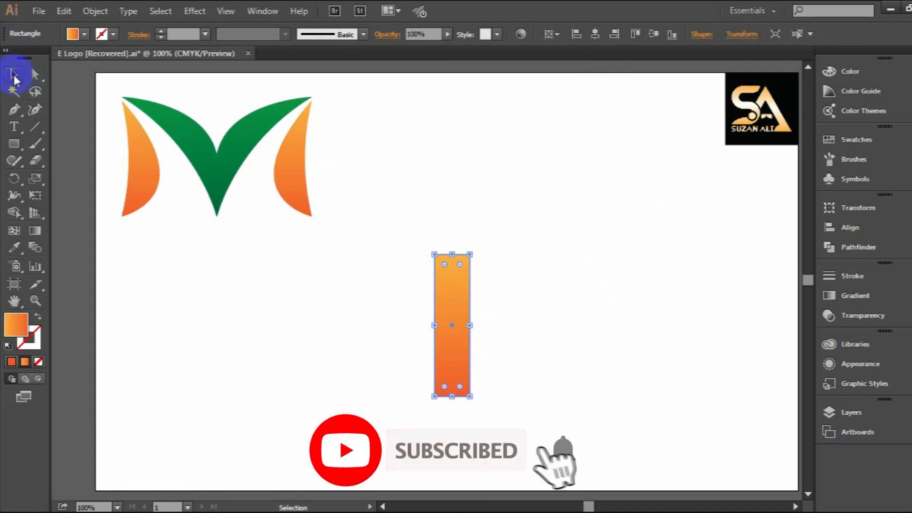
left_click(69, 36)
left_click(454, 321)
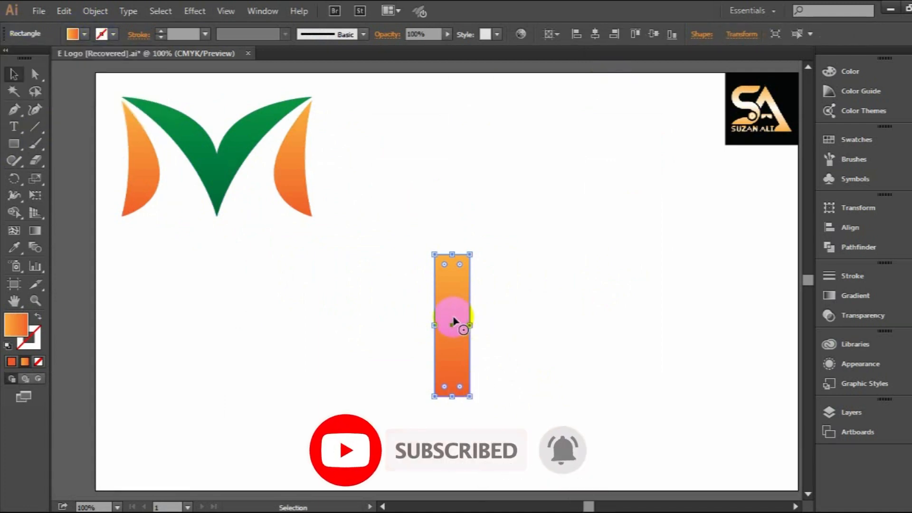
left_click_drag(429, 249, 403, 261)
right_click(416, 297)
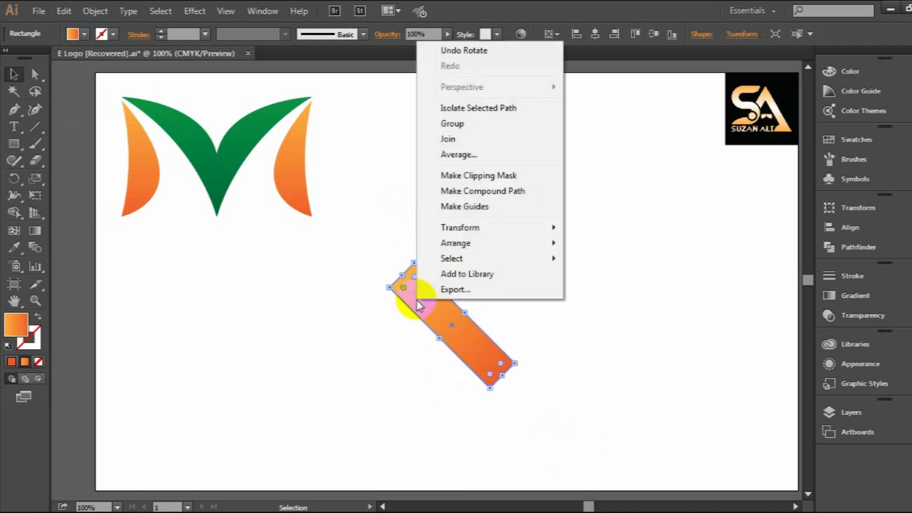
left_click(231, 165)
- Paste a copy of the slanted bar in front and mirror it to the left, forming an upside-down V
left_click(61, 11)
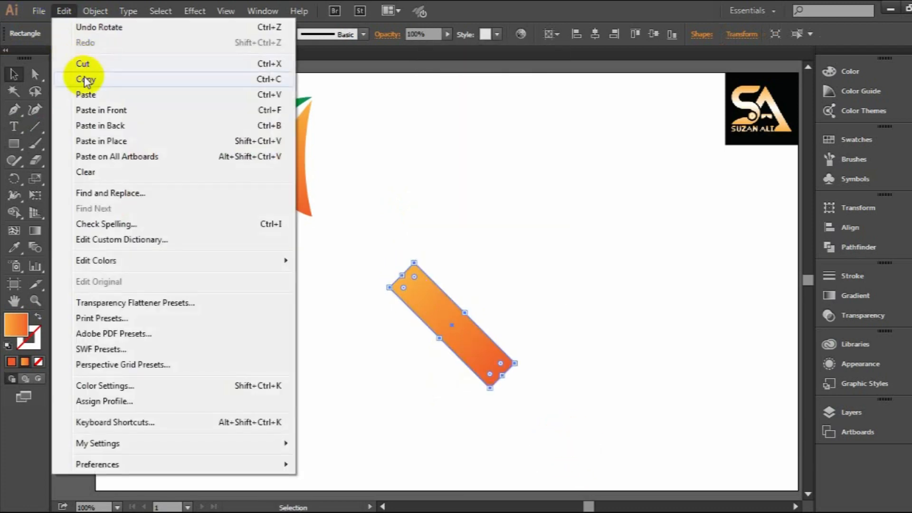
left_click(86, 81)
left_click(61, 11)
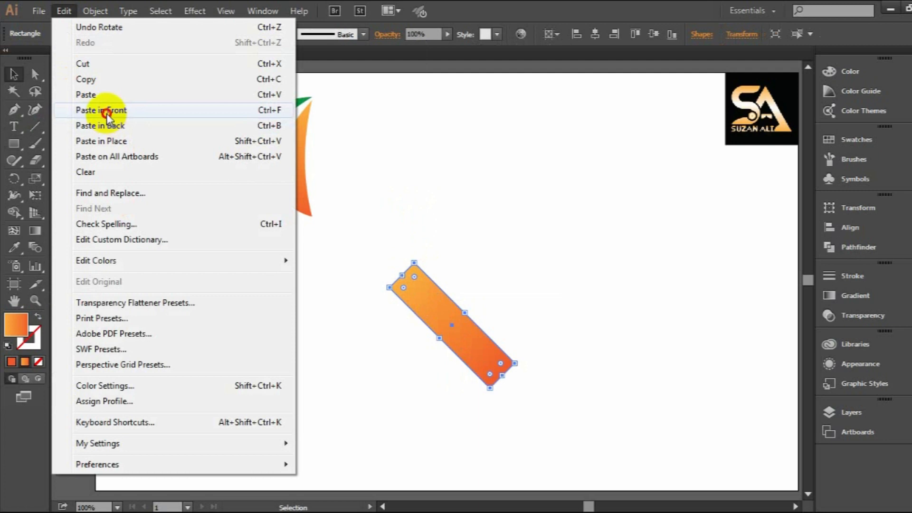
left_click(101, 110)
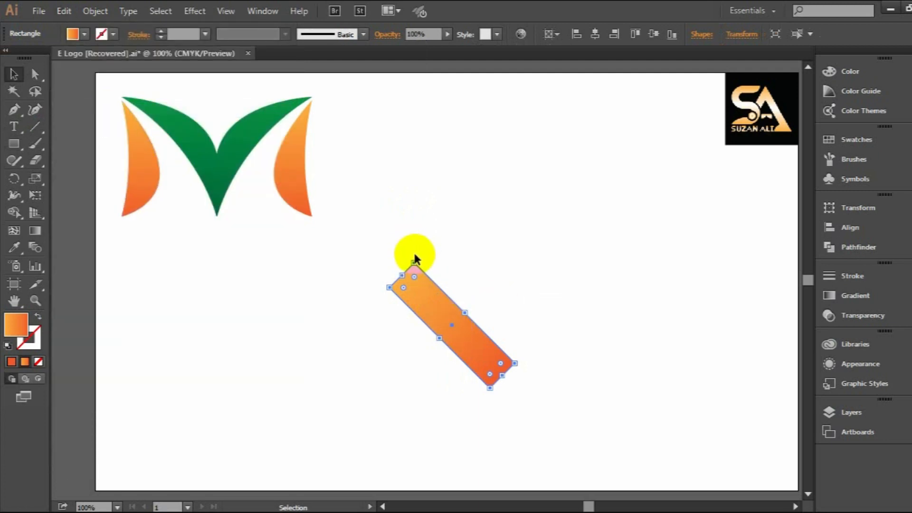
left_click_drag(417, 263, 408, 297)
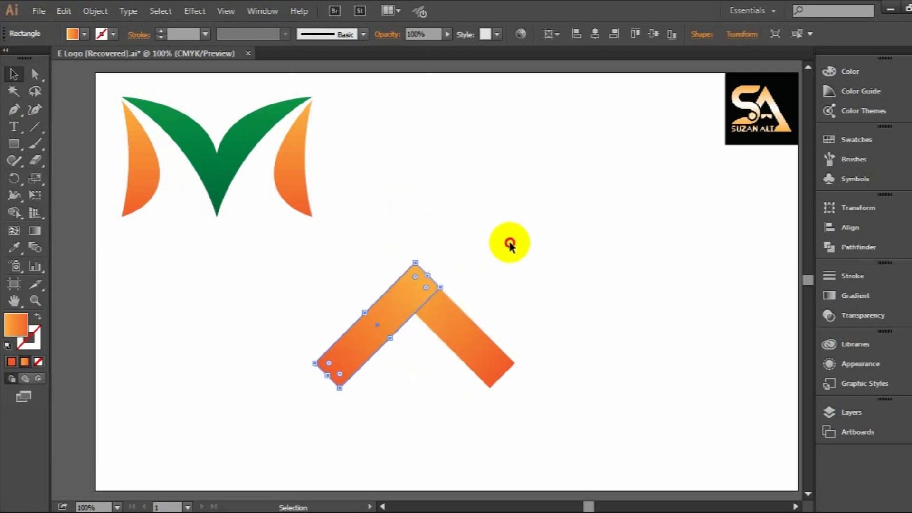
left_click(520, 259)
- Try to unite the two slanted bars into one chevron shape
key("ctrl+minus")
key("ctrl+plus")
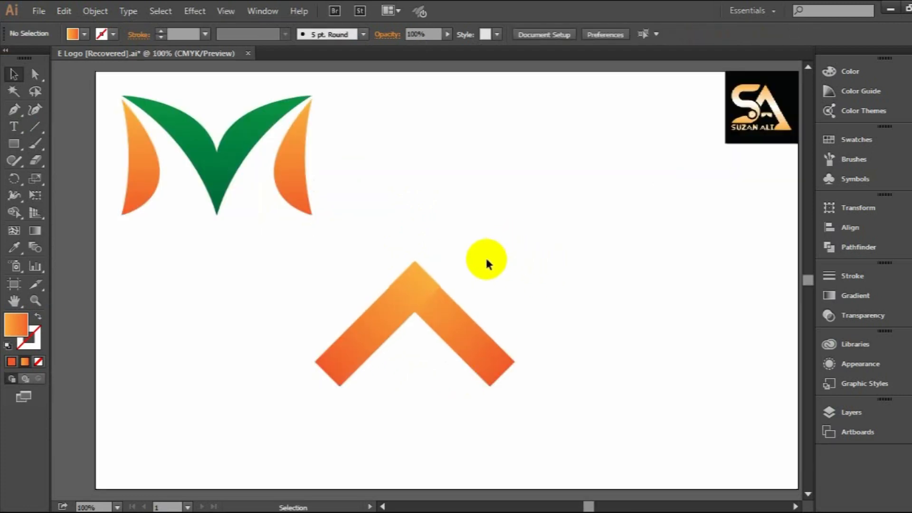
scroll(533, 253, "down", 2)
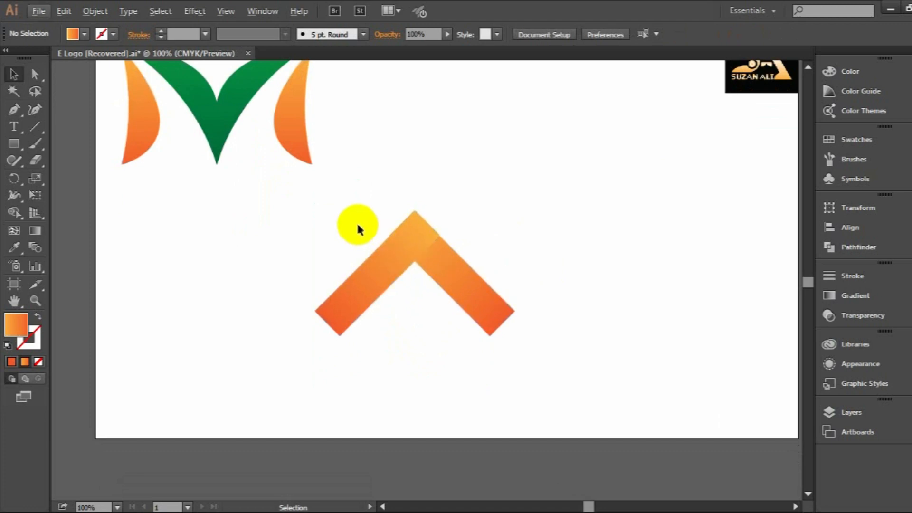
left_click_drag(357, 223, 484, 300)
left_click(853, 247)
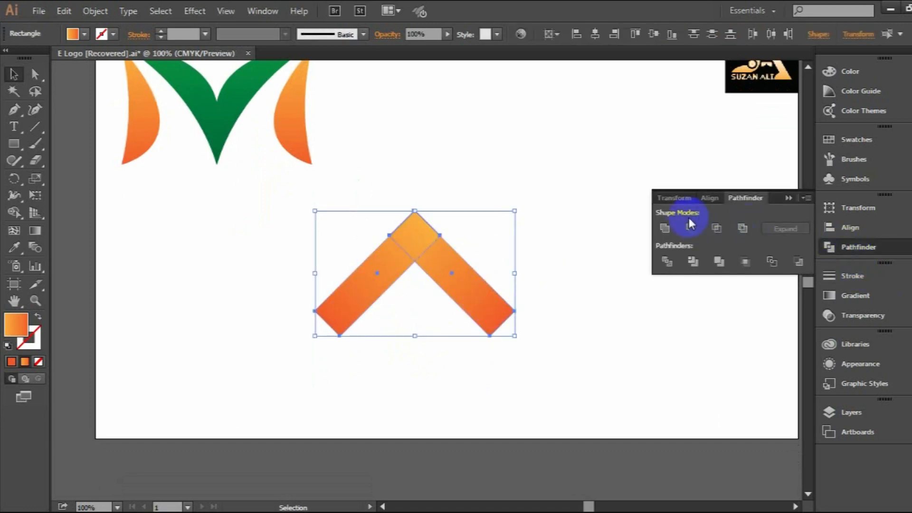
left_click(447, 229)
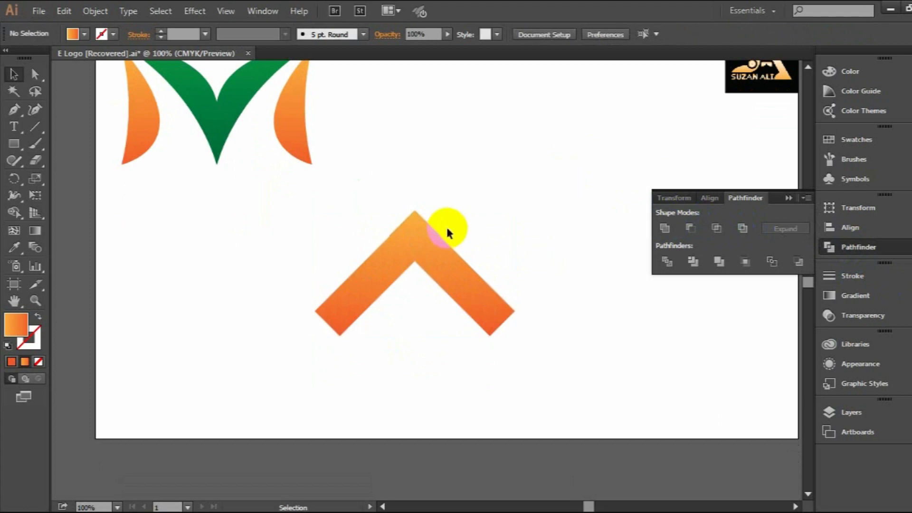
left_click(467, 262)
left_click(480, 225)
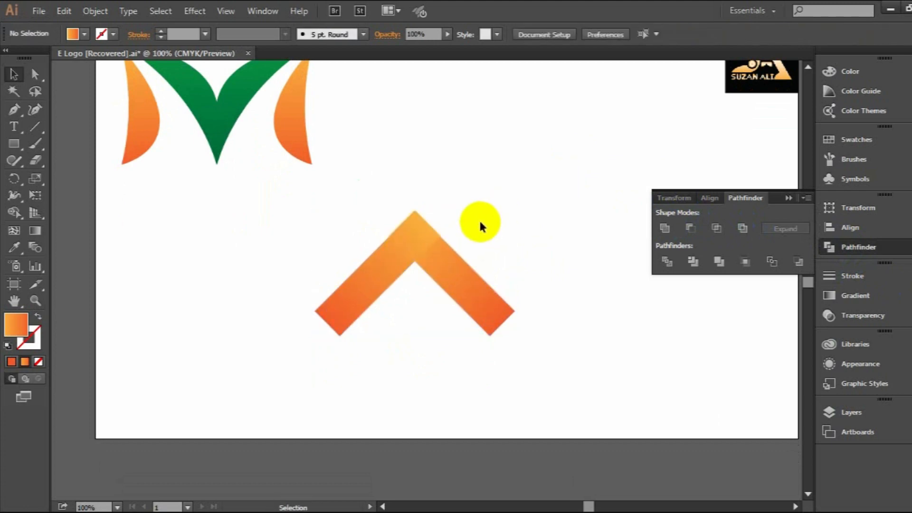
- Nudge the left bar so both bars align exactly at the peak, and unite them into one chevron
scroll(446, 249, "up", 4)
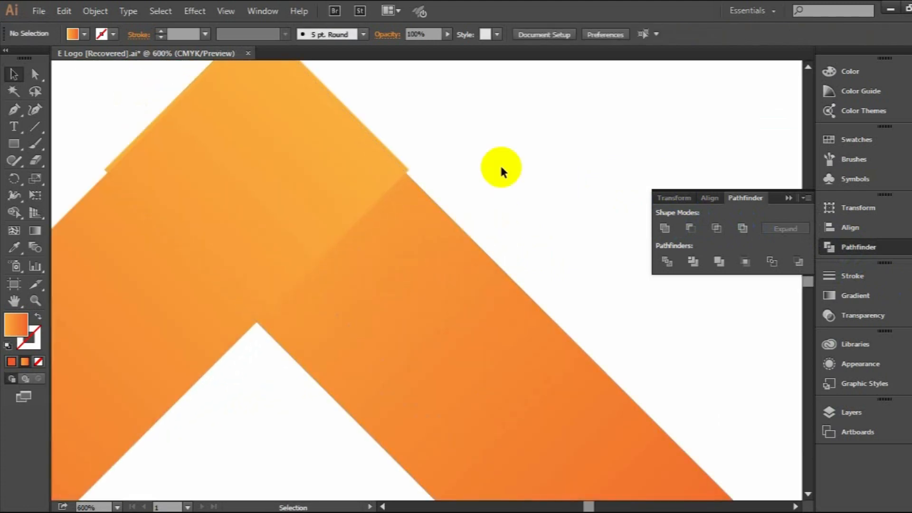
scroll(475, 172, "up", 2)
left_click_drag(263, 124, 257, 124)
left_click(380, 97)
left_click_drag(396, 165, 266, 259)
left_click(667, 229)
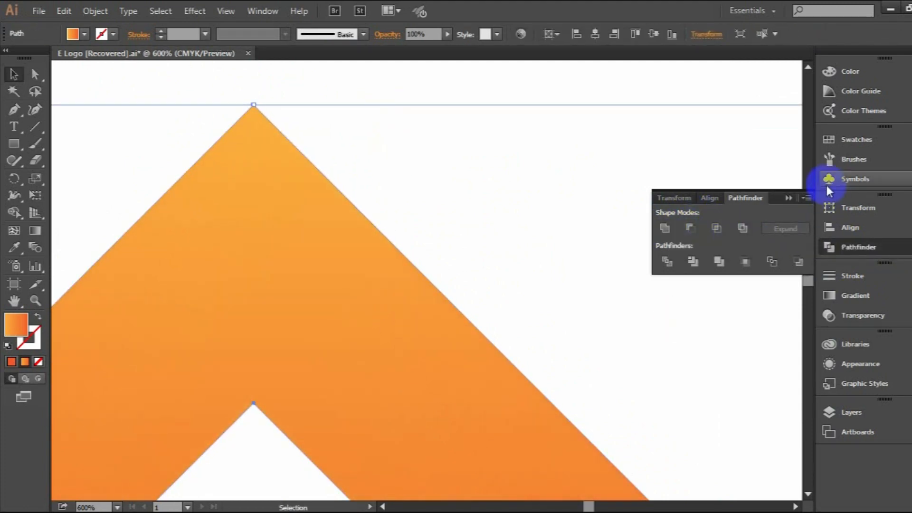
left_click(789, 198)
left_click(592, 171)
- Duplicate the chevron to the right so the two overlap, and fully round the lowest corner of each leg on the copy
scroll(544, 200, "down", 4)
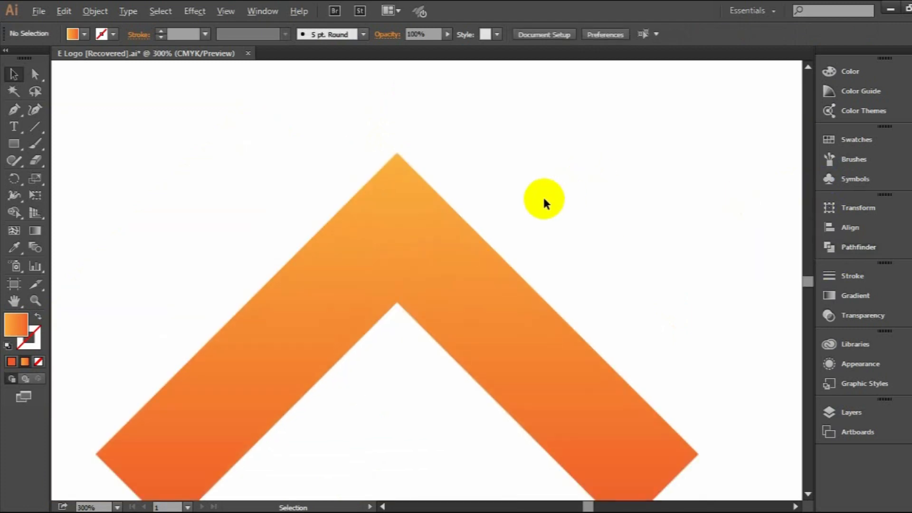
left_click_drag(472, 235, 616, 245)
left_click(35, 74)
left_click(515, 352)
left_click_drag(515, 353, 483, 275)
left_click(740, 353)
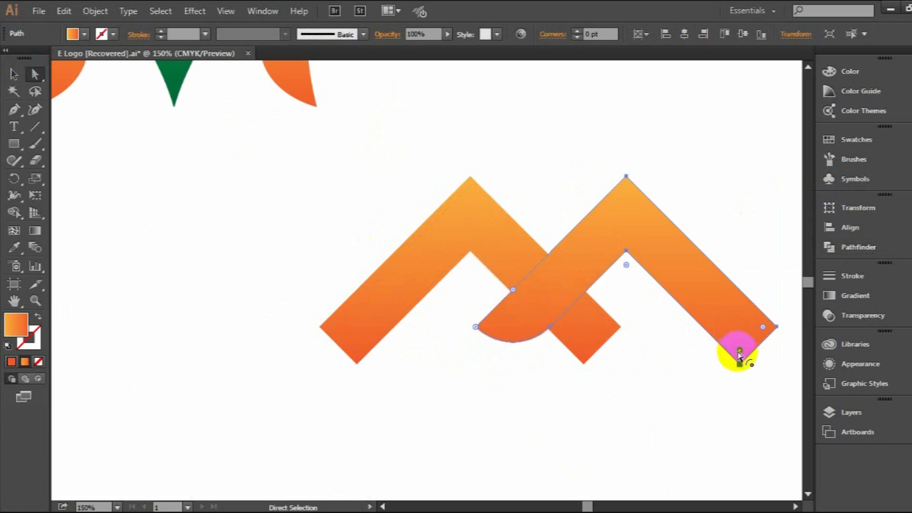
left_click_drag(740, 352, 755, 267)
- Round the lowest corner of each leg on the left chevron with a 50 pt radius
left_click(604, 323)
left_click(583, 352)
left_click_drag(584, 354, 693, 241)
left_click(348, 346)
left_click(357, 352)
left_click_drag(357, 353, 508, 32)
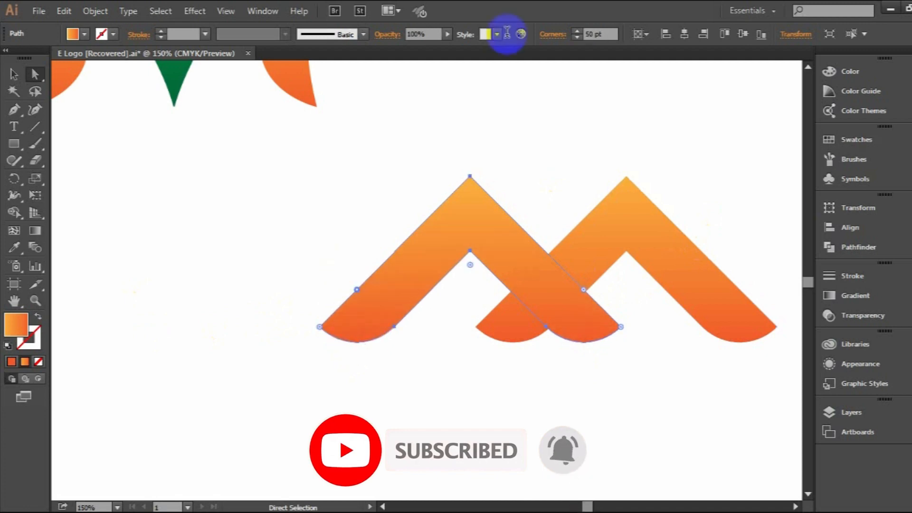
- Offset the left chevron's path by 10 pt with miter joins
left_click(14, 74)
left_click(646, 231)
left_click(507, 237)
left_click(93, 10)
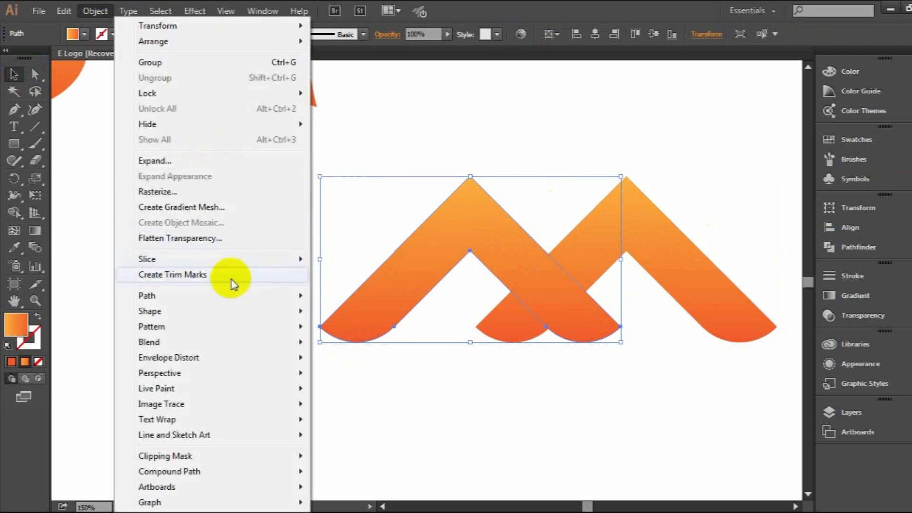
mouse_move(214, 296)
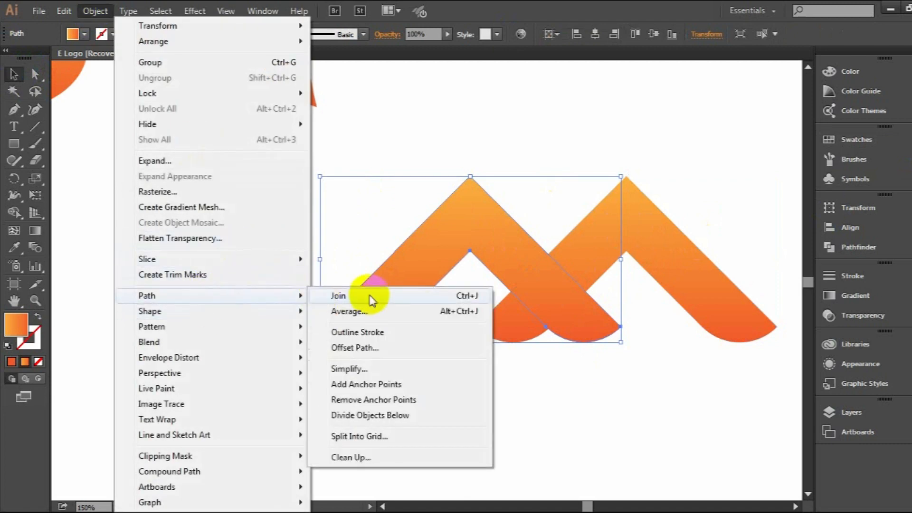
left_click(355, 347)
left_click(637, 293)
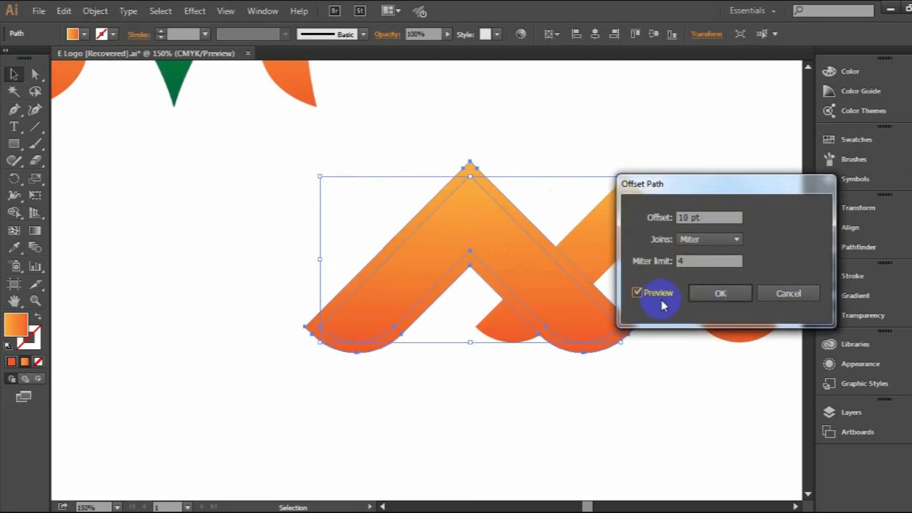
left_click(726, 293)
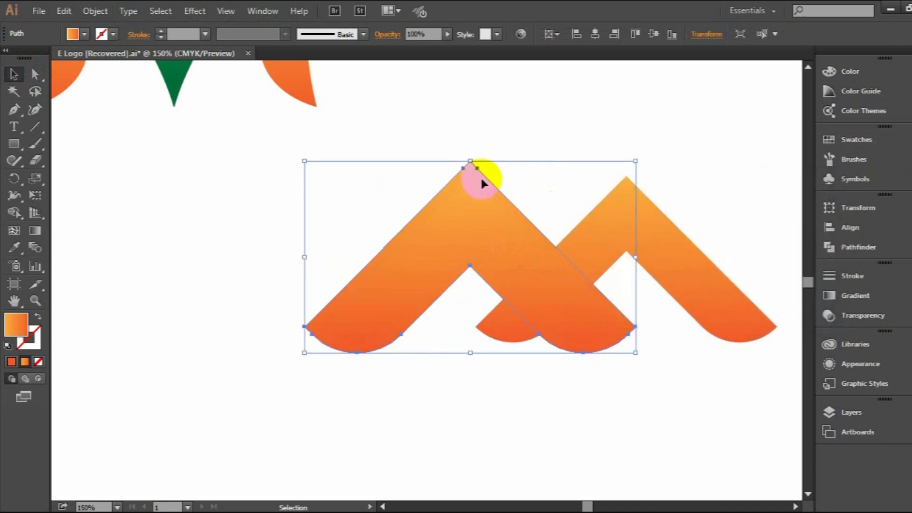
- Remove the offset outline's regions around the left chevron with Shape Builder, cutting a gap through the right chevron
left_click_drag(235, 228, 695, 392)
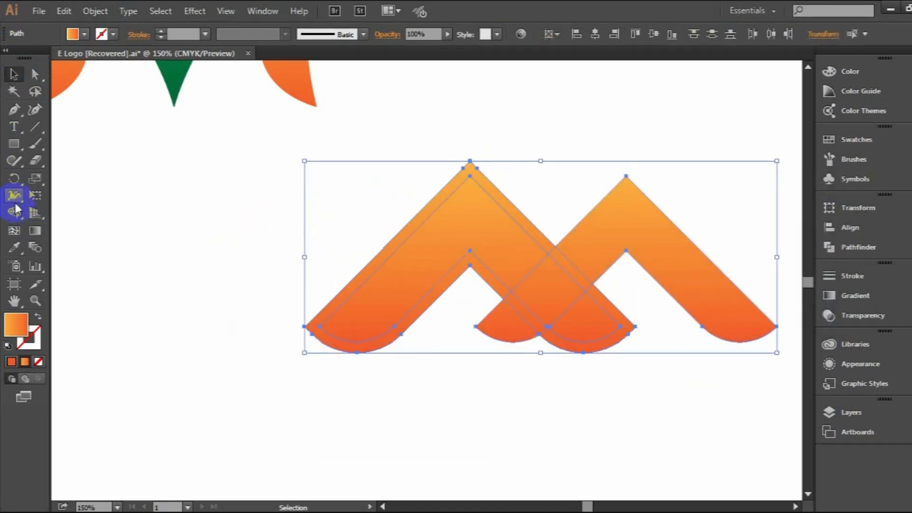
left_click(15, 202)
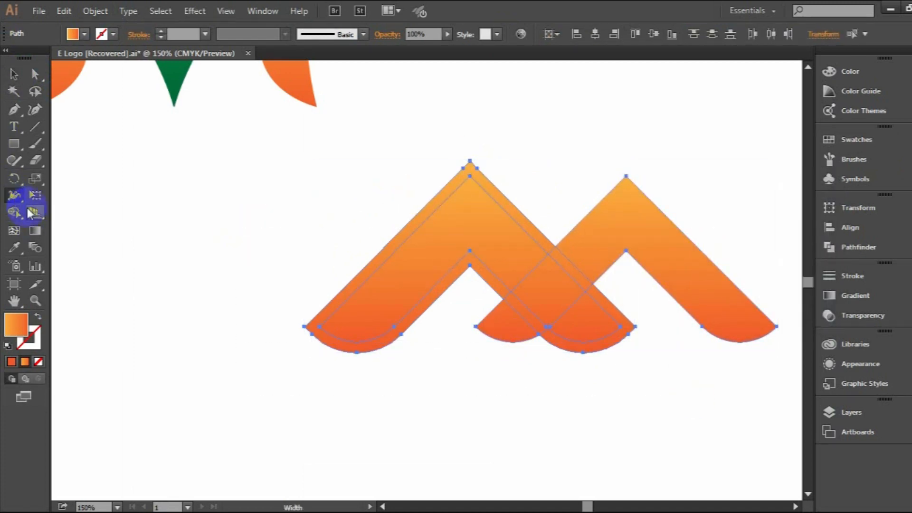
left_click(583, 274, "alt")
left_click(546, 247, "alt")
left_click(599, 296, "alt")
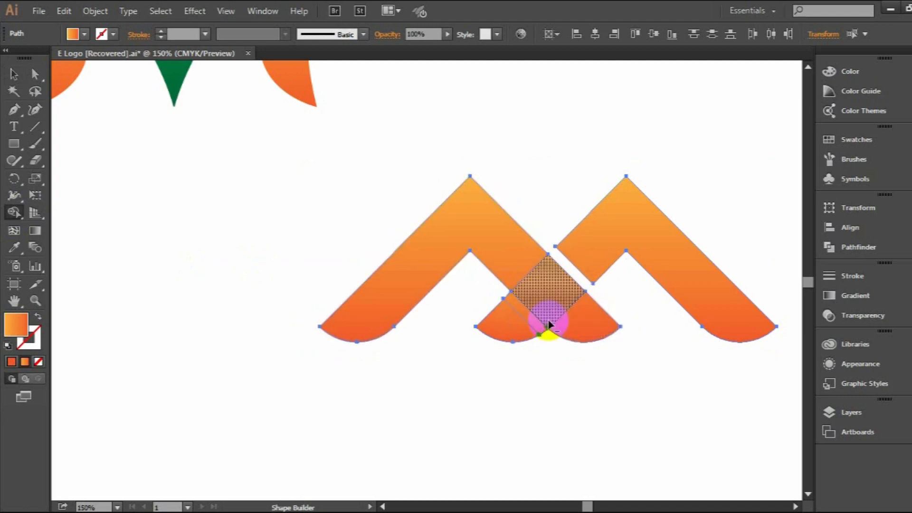
left_click(13, 74)
left_click(480, 102)
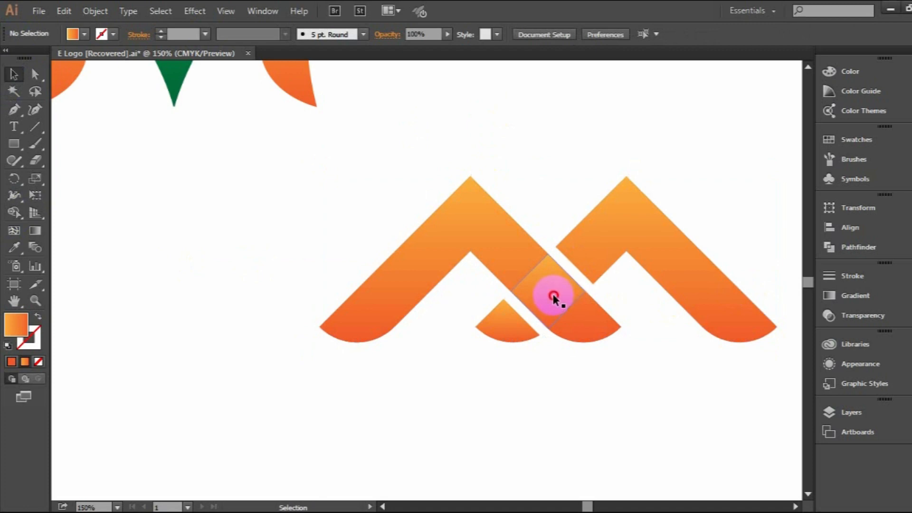
- Merge the diamond overlap and the rounded lower end into the left chevron with Shape Builder
left_click(511, 252)
key("s")
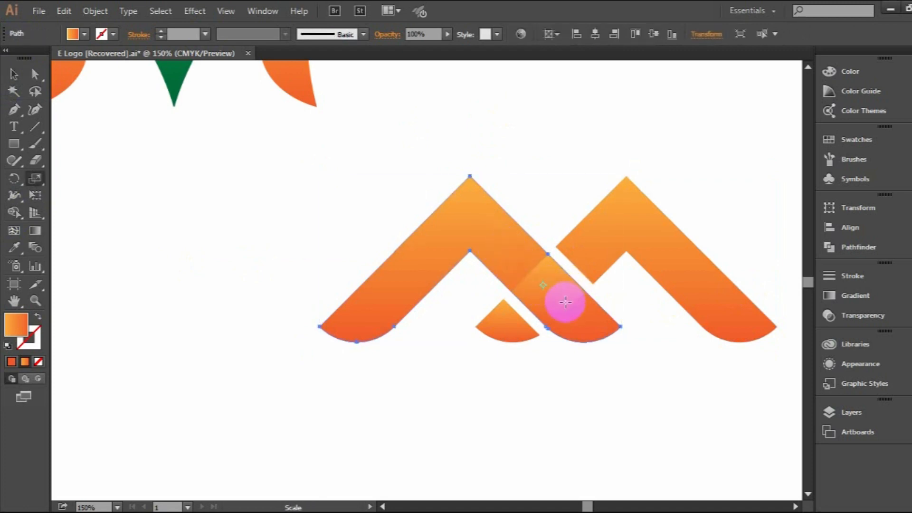
key("a")
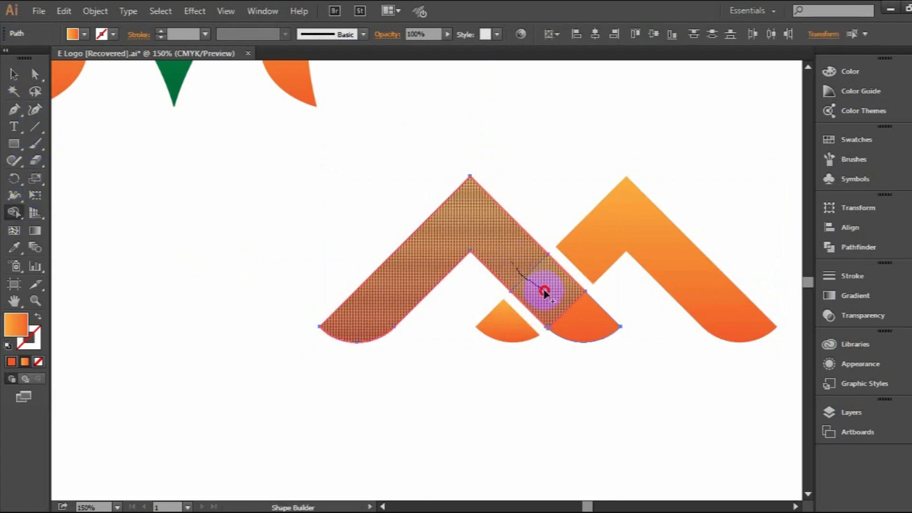
left_click_drag(575, 312, 580, 307)
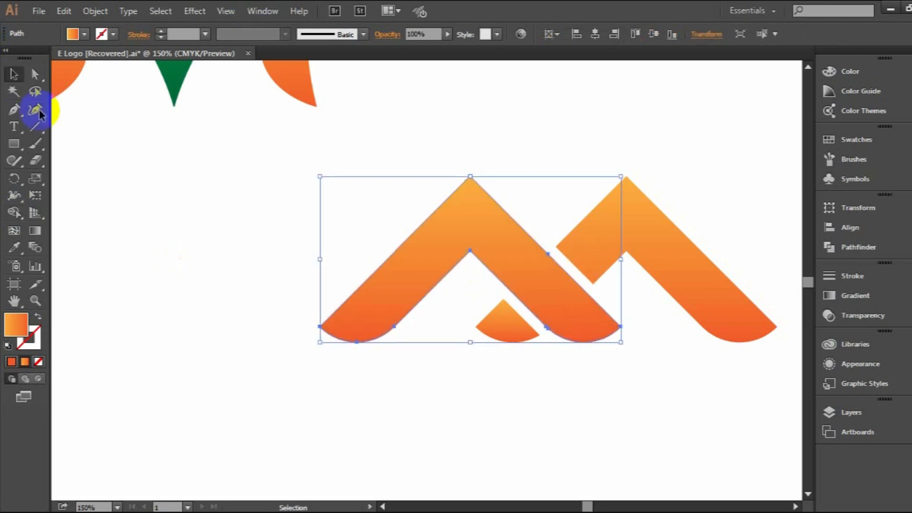
left_click(701, 161)
- Group the right chevron with its small detached foot piece
left_click(647, 207)
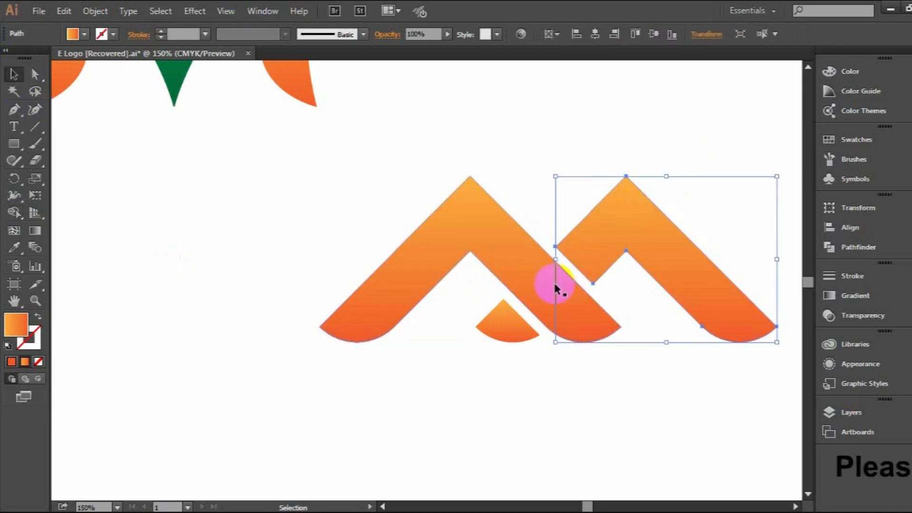
right_click(519, 328)
left_click(583, 149)
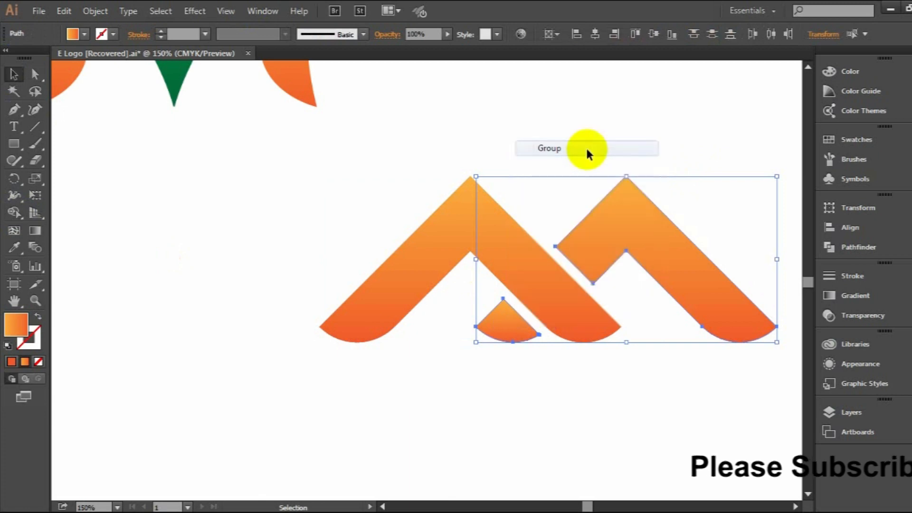
- Apply the green gradient of the first logo's V to the right chevron group with the Eyedropper
scroll(367, 200, "up", 3)
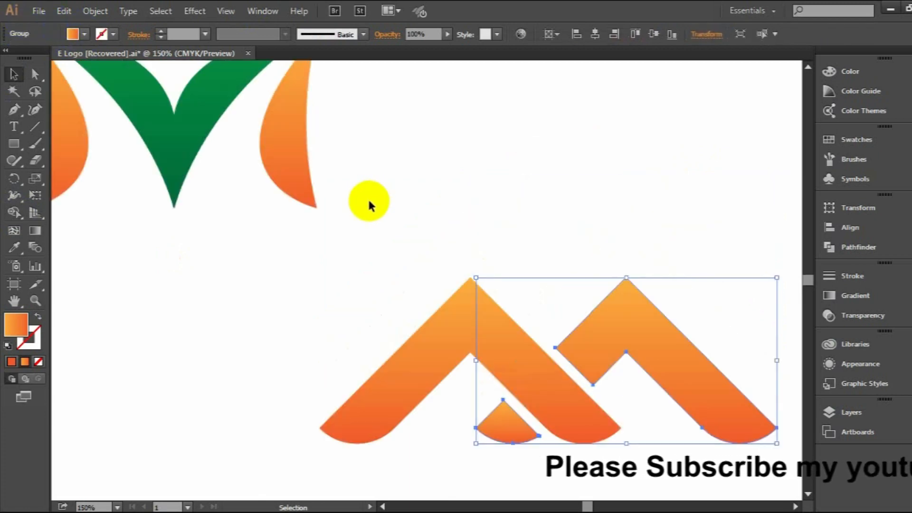
left_click(15, 217)
left_click(14, 247)
left_click(183, 133)
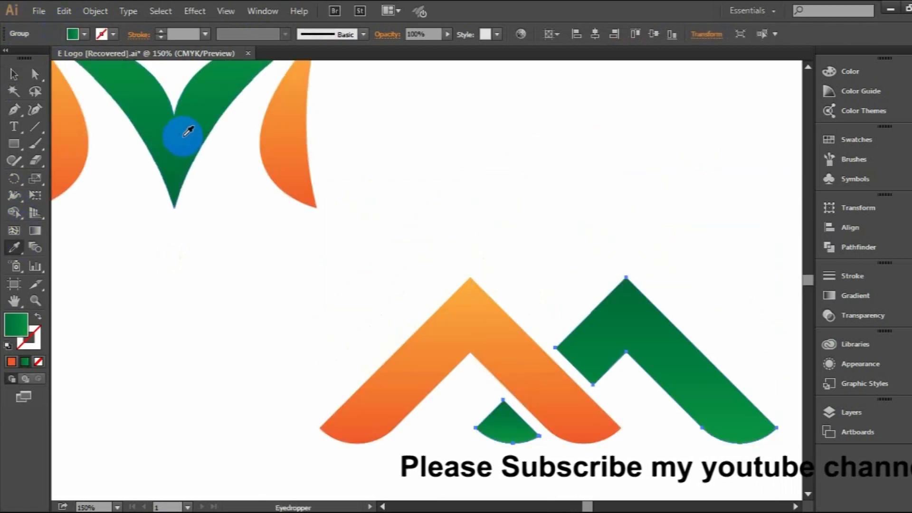
- Run the green gradient vertically across the right chevron group, light at the peak and dark at the base
left_click(13, 74)
left_click(34, 231)
scroll(656, 389, "down", 1)
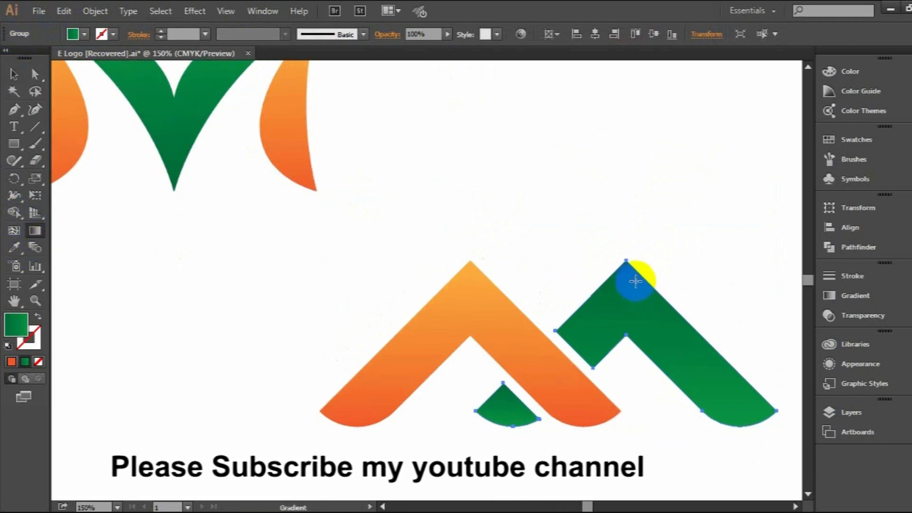
left_click_drag(627, 430, 626, 261)
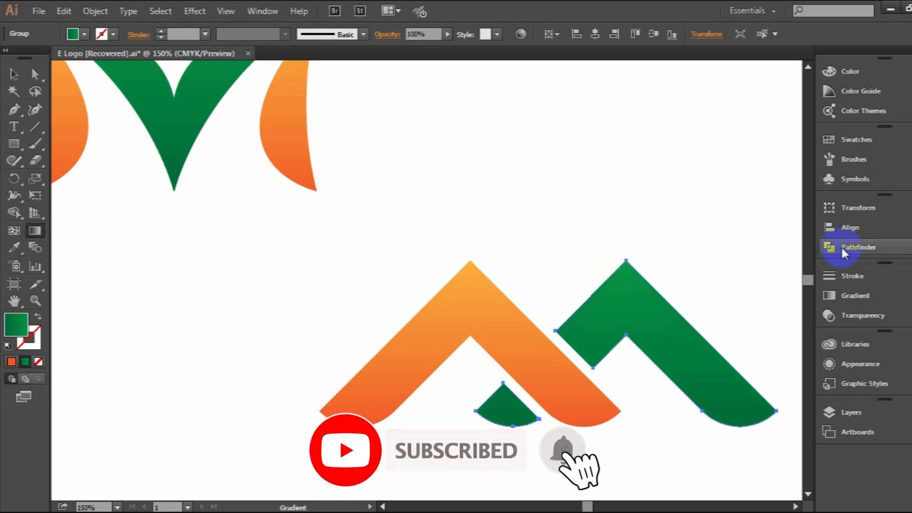
left_click(583, 246)
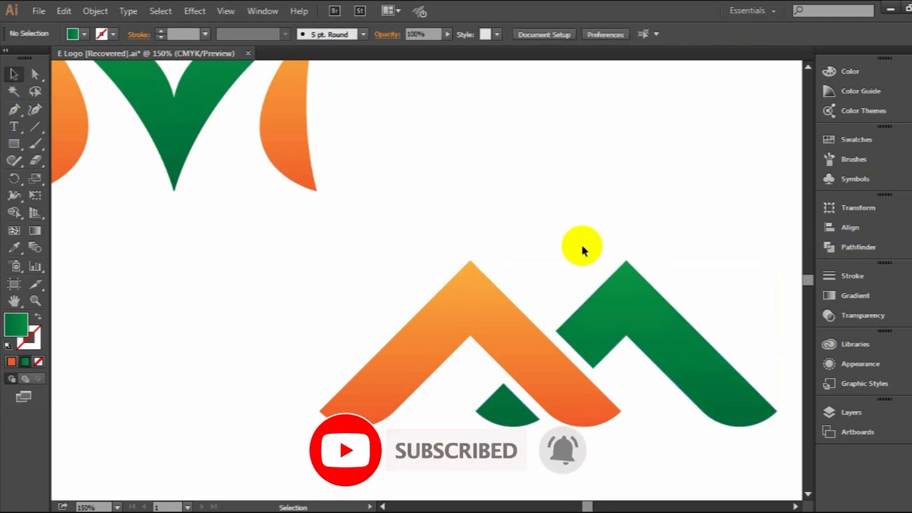
- Narrow the whole double-chevron logo horizontally while keeping its height
scroll(649, 244, "down", 2)
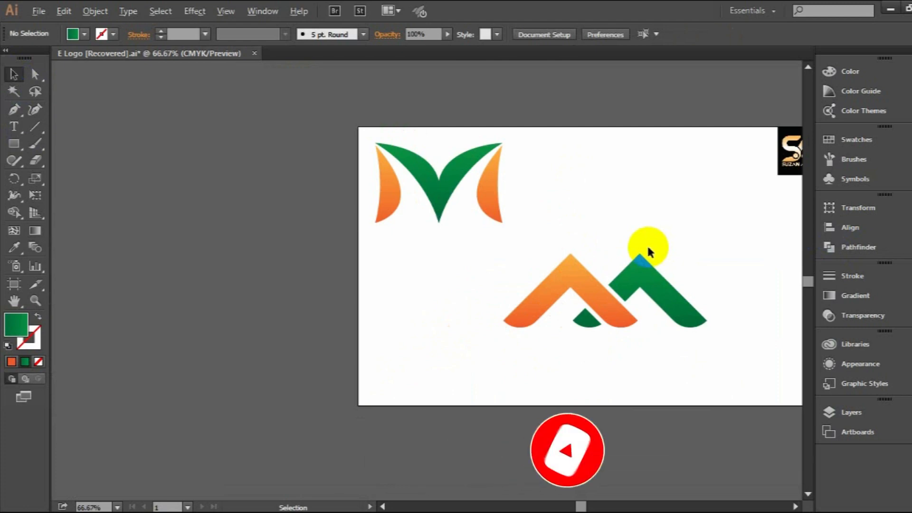
left_click_drag(468, 275, 715, 348)
left_click_drag(503, 293, 528, 294)
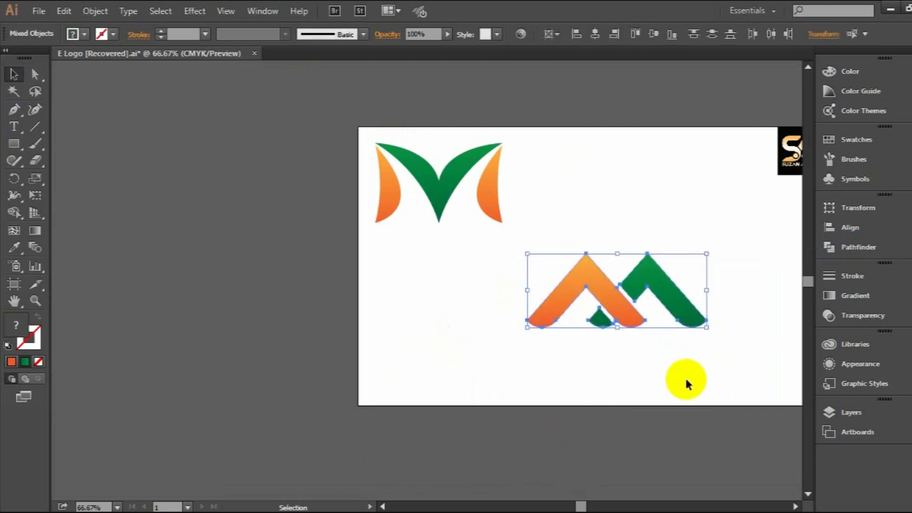
left_click(682, 359)
- Group the parts of the double-chevron logo and arrange both logos side by side on the artboard
scroll(651, 324, "up", 1)
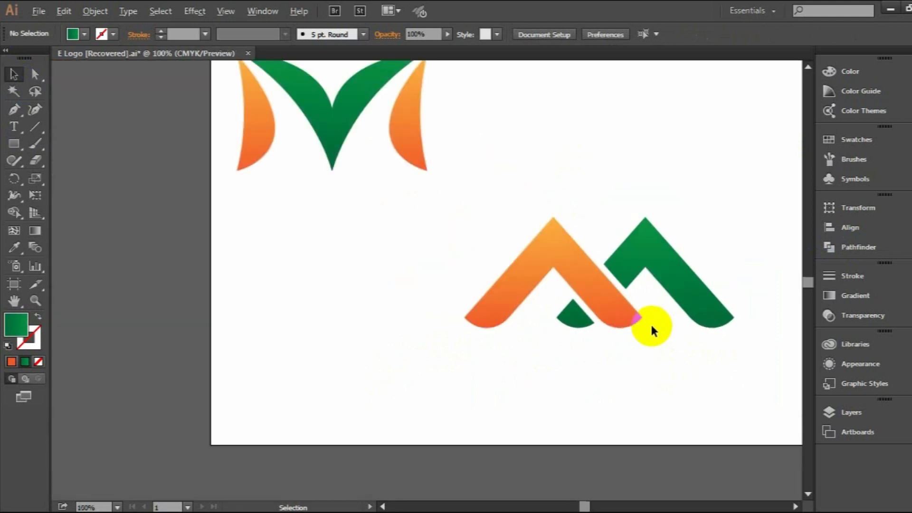
scroll(651, 327, "down", 1)
left_click_drag(659, 353, 659, 351)
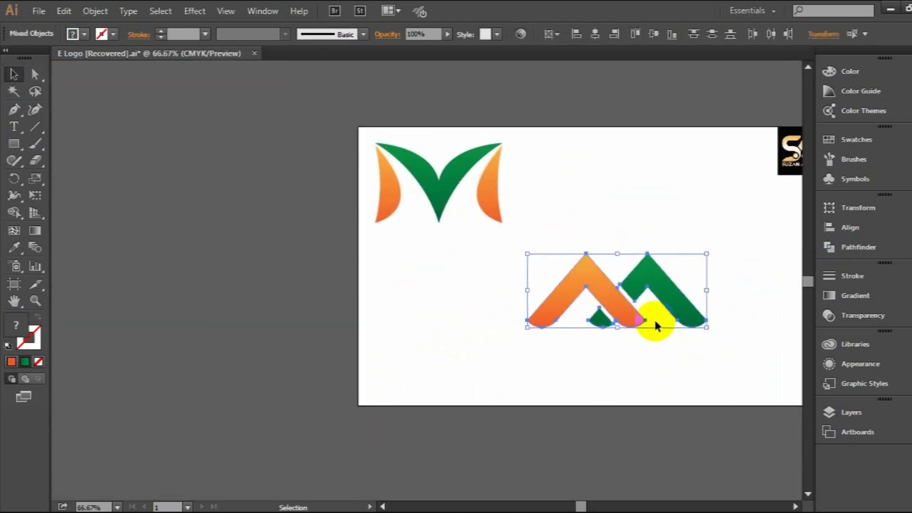
right_click(616, 304)
left_click(656, 370)
left_click_drag(621, 298, 663, 275)
left_click_drag(321, 141, 510, 275)
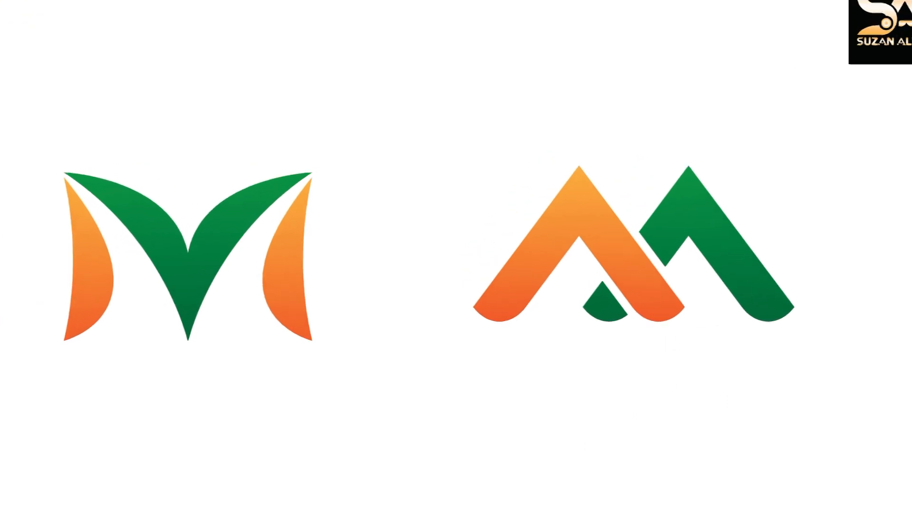